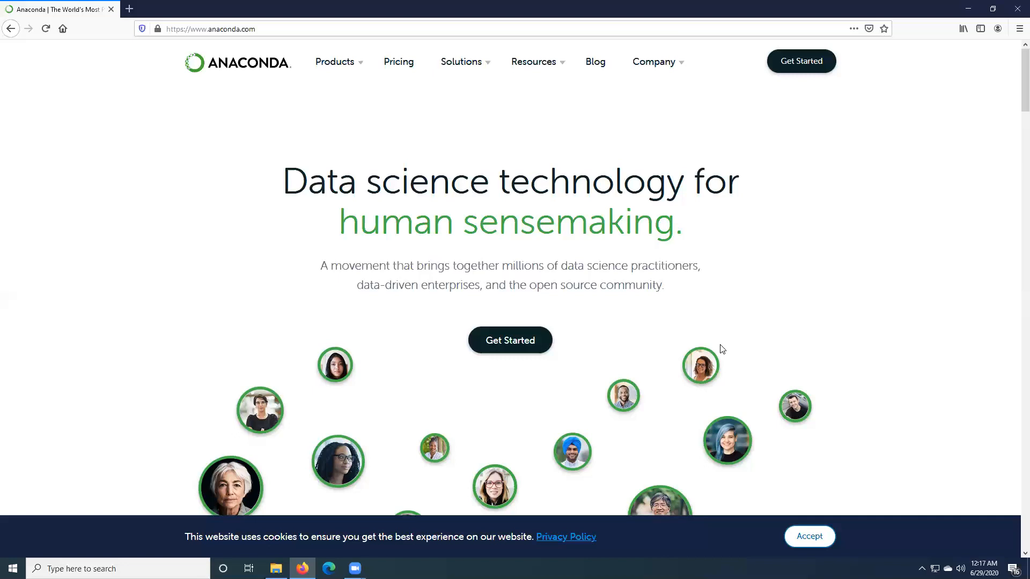
Step: Open the Anaconda Individual Edition product page through the Get Started options on the Anaconda home page
click(225, 30)
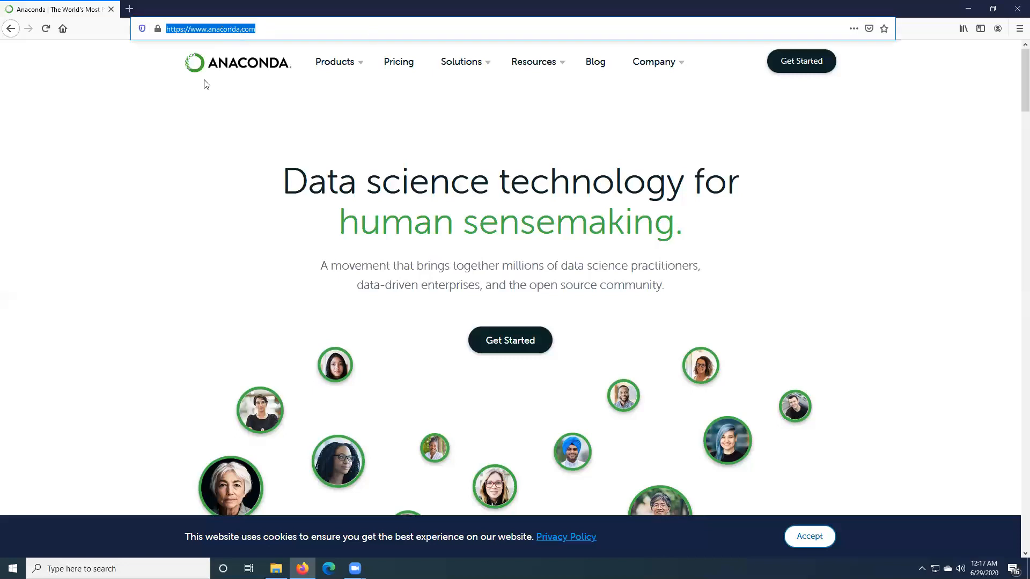
scroll(304, 246, down, 4)
scroll(277, 260, up, 3)
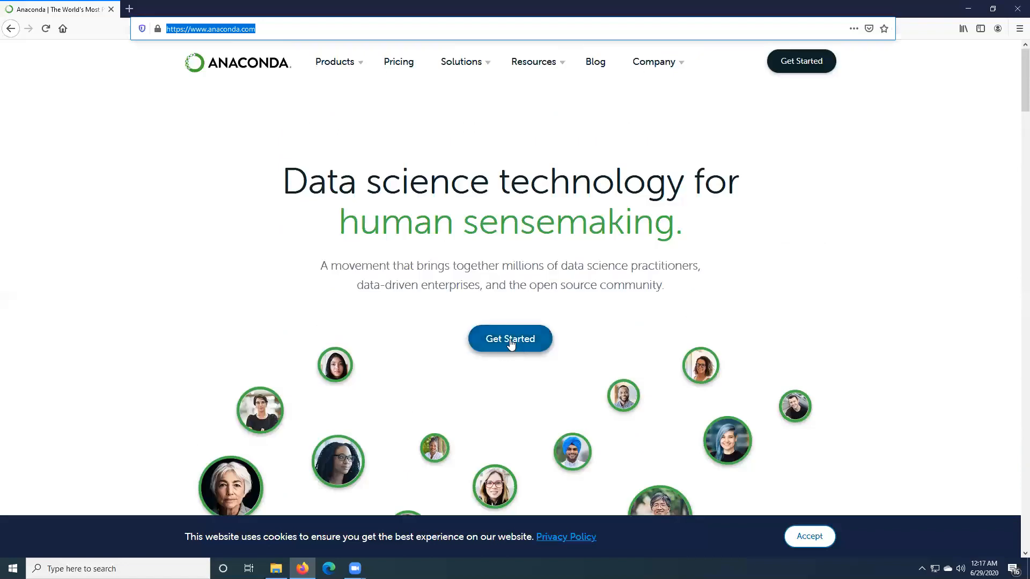
click(510, 344)
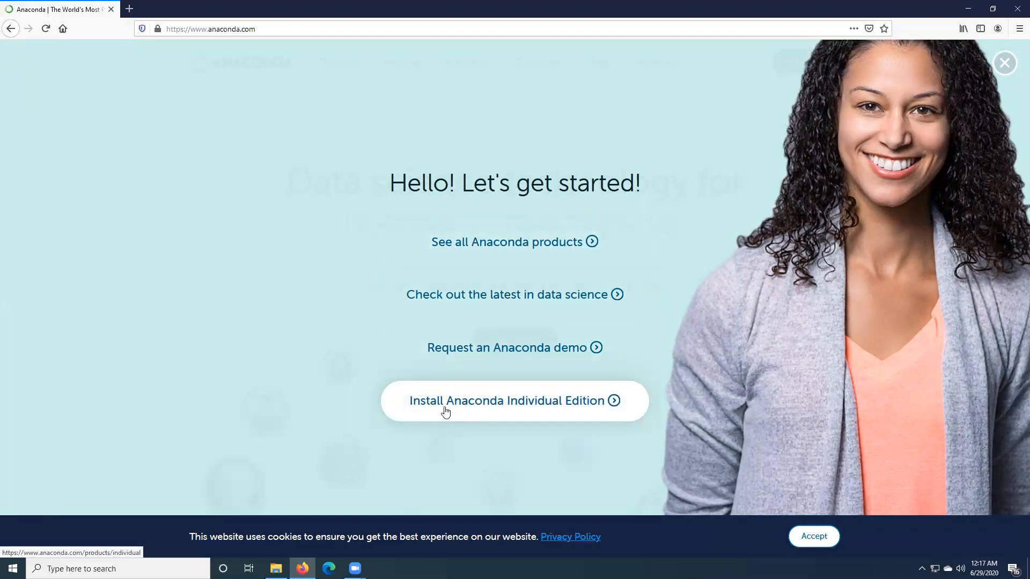
click(574, 407)
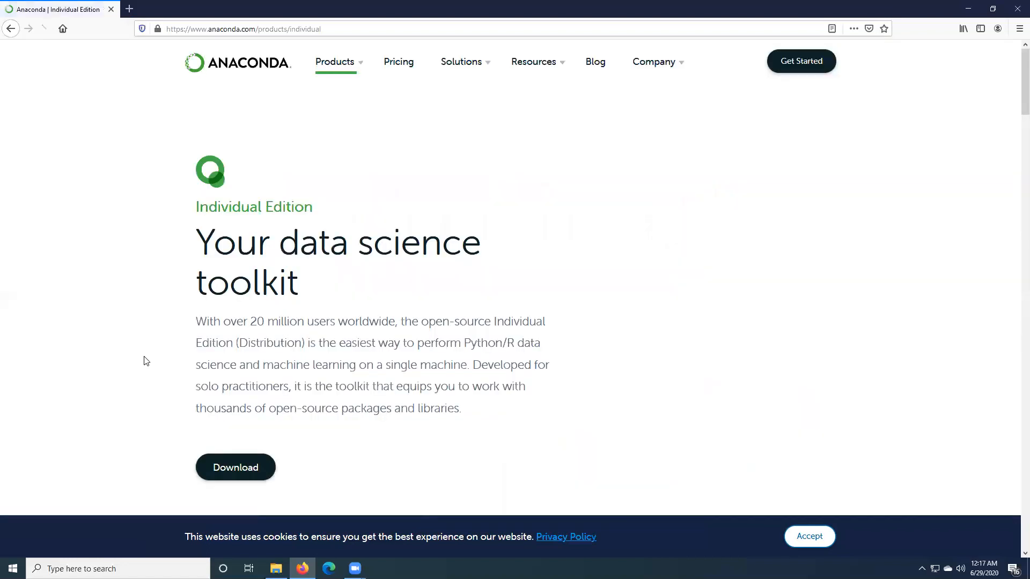
Step: Go to the Anaconda Installers section of the Individual Edition page from its Download link
scroll(144, 359, down, 2)
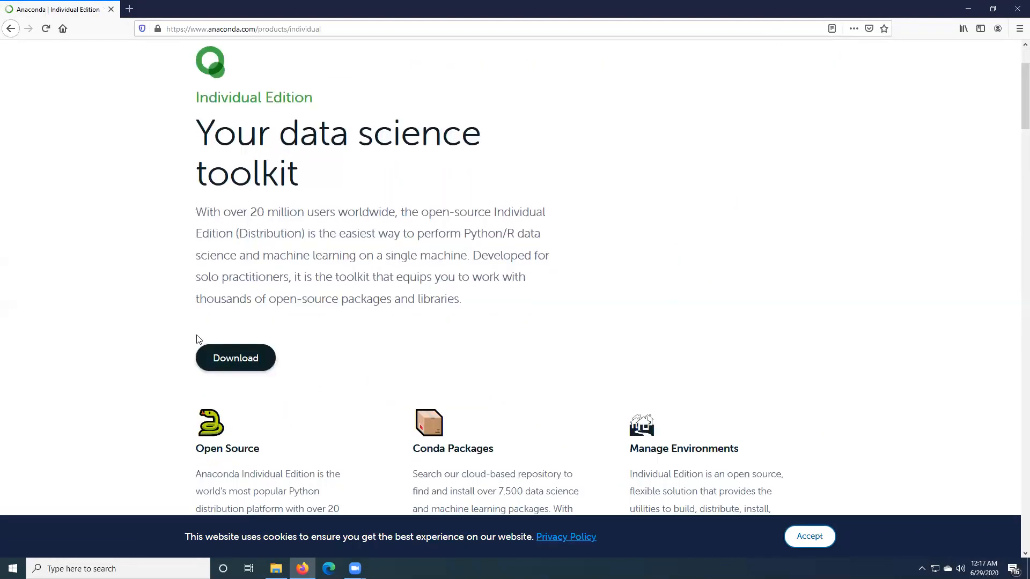
click(226, 370)
scroll(320, 319, up, 1)
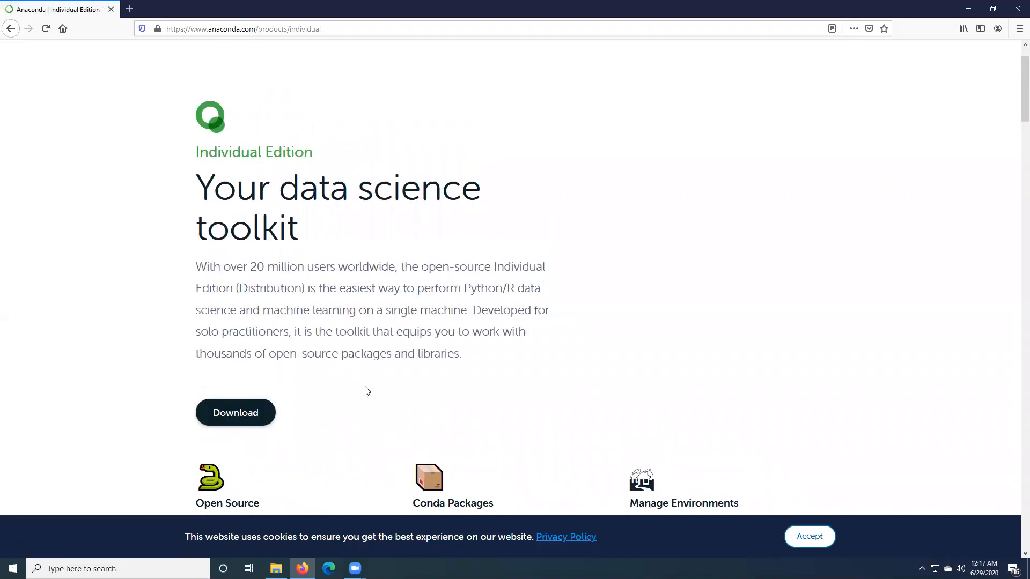
scroll(258, 416, down, 2)
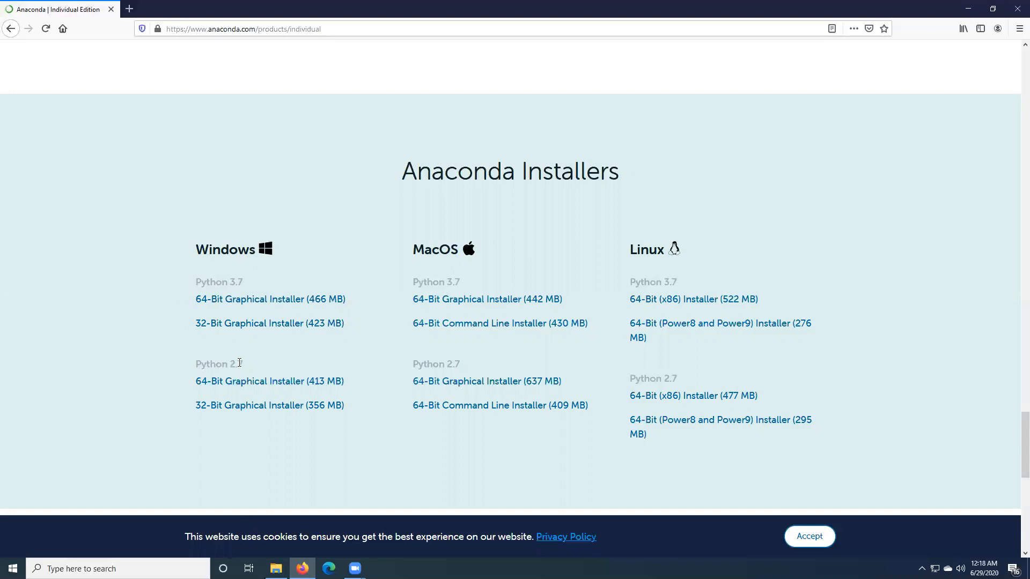
Step: Start saving the Windows Python 3.7 64-Bit Graphical Installer and cancel the download in progress
click(249, 302)
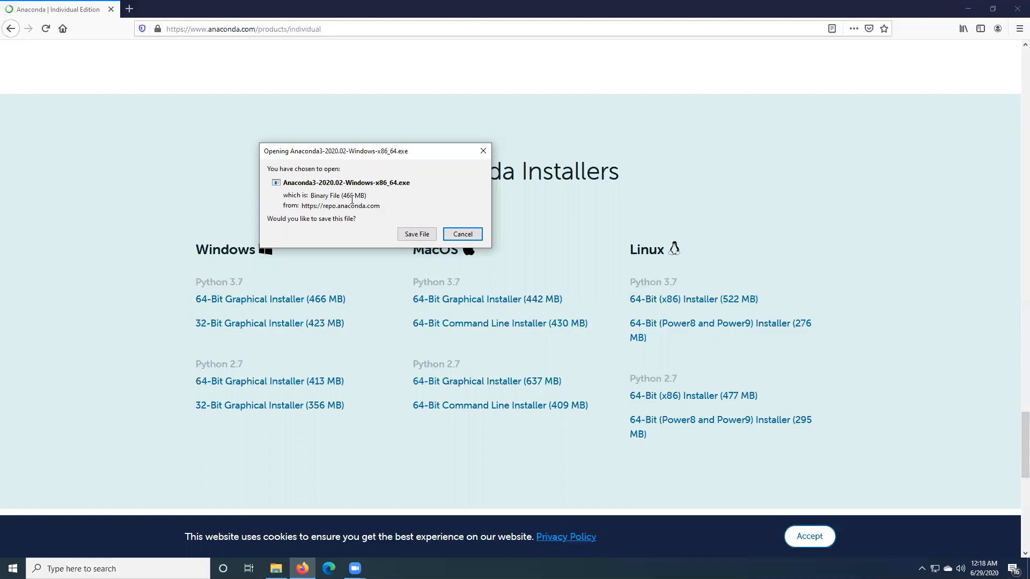
click(414, 236)
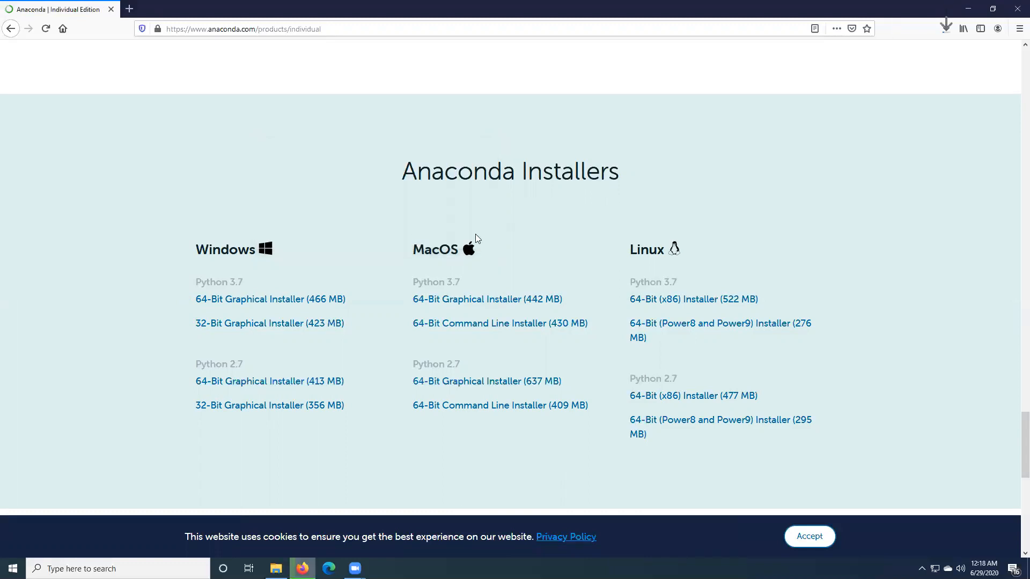
click(946, 28)
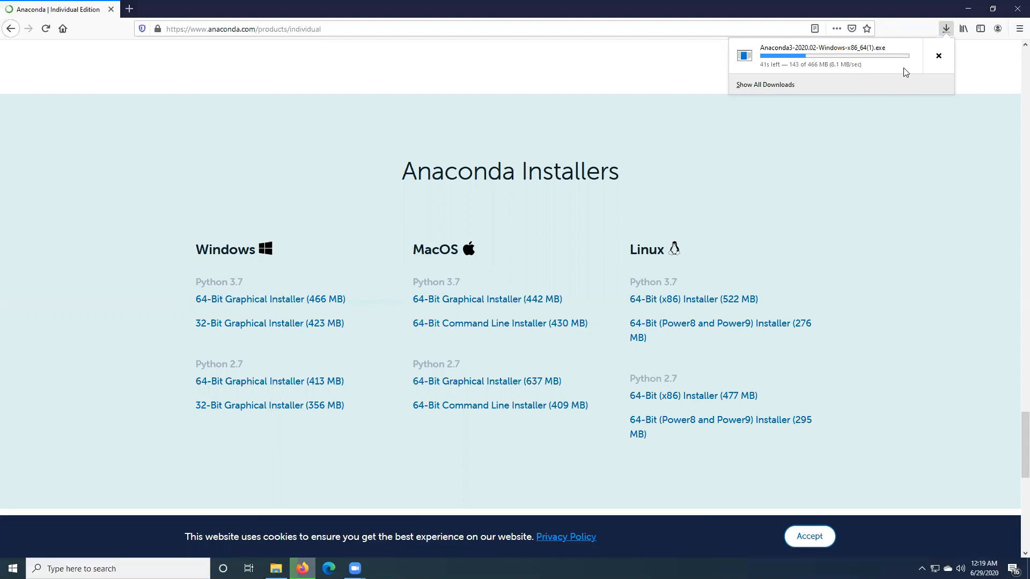
click(938, 61)
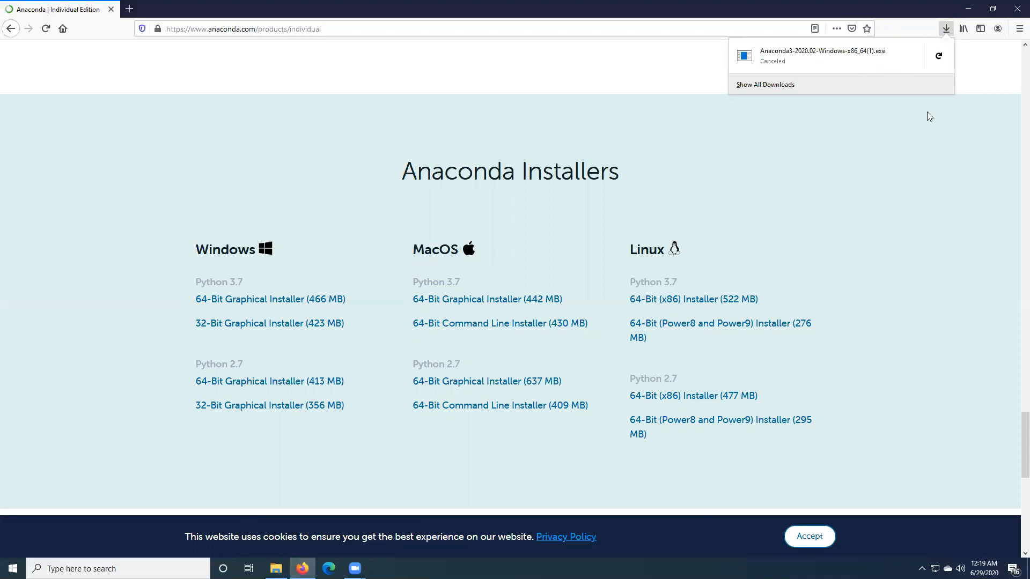
Step: Run the Anaconda3-2020.02-Windows-x86_64(1) installer from the anaconda folder in Downloads and accept its license agreement
click(276, 569)
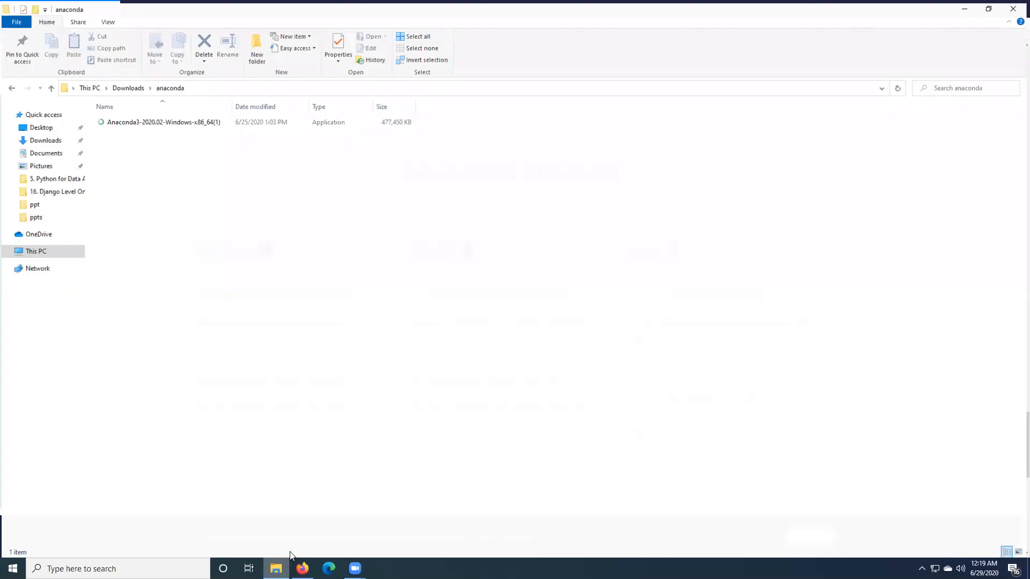
click(200, 122)
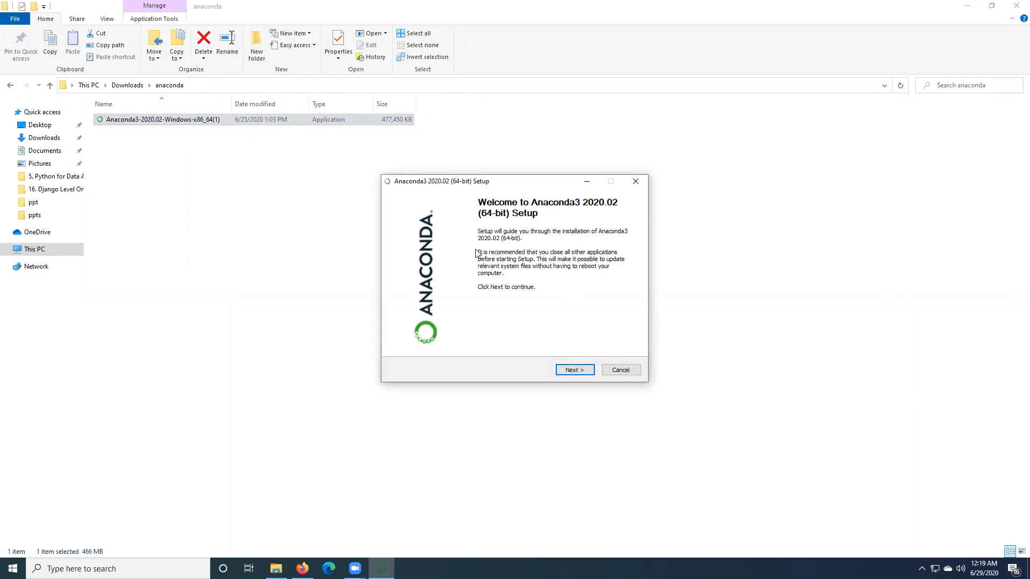
click(579, 376)
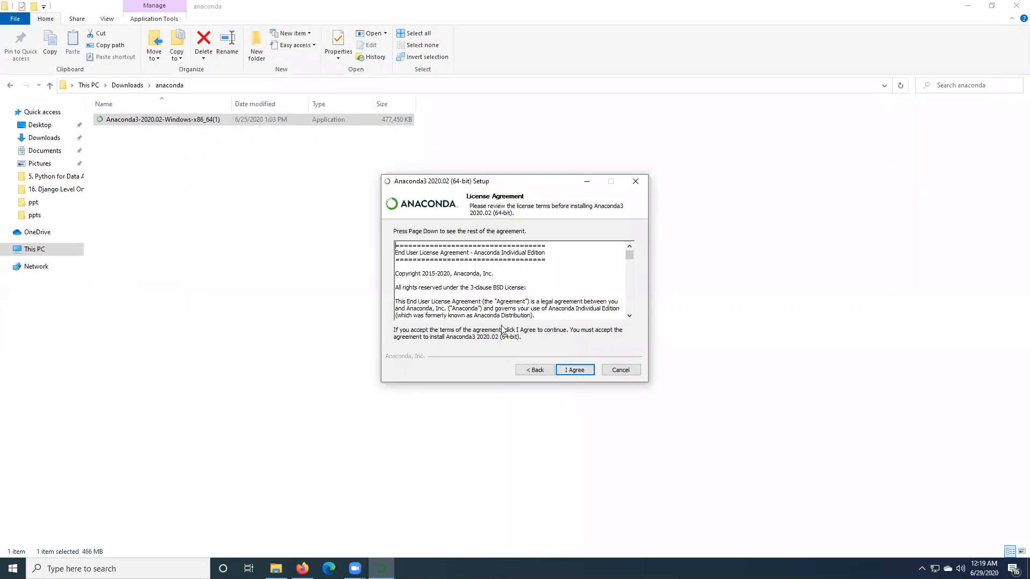
scroll(525, 272, down, 15)
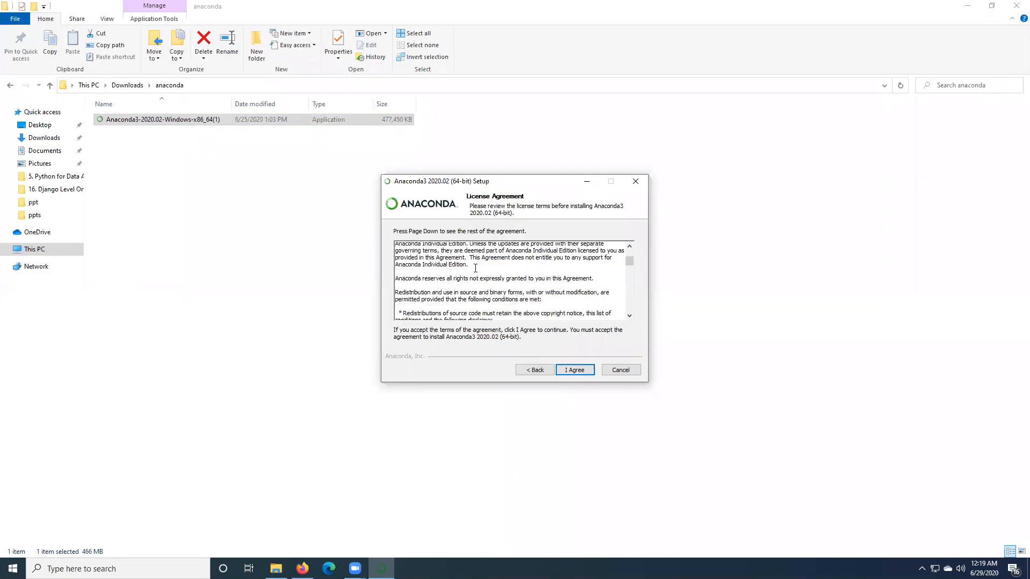
scroll(476, 269, down, 20)
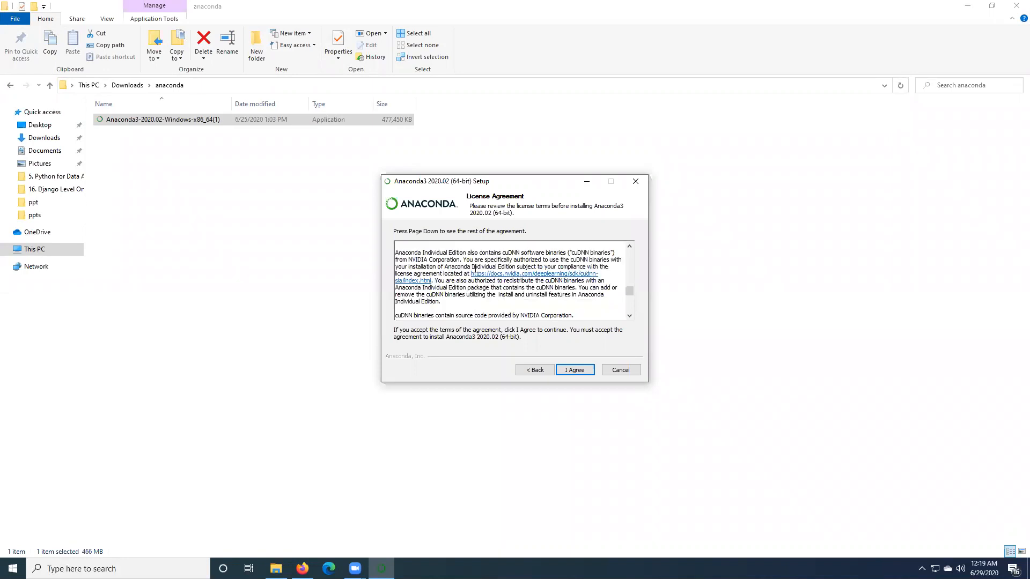
click(575, 370)
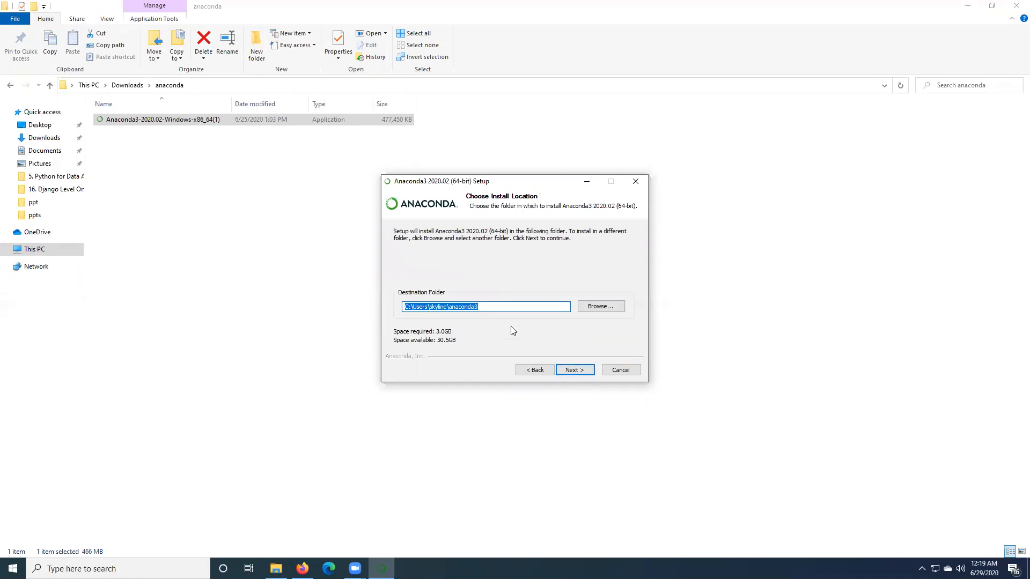
Step: Keep the default anaconda3 destination folder and continue to the advanced installation options
click(492, 309)
drag(492, 309, 406, 309)
click(452, 306)
drag(450, 306, 481, 306)
click(589, 370)
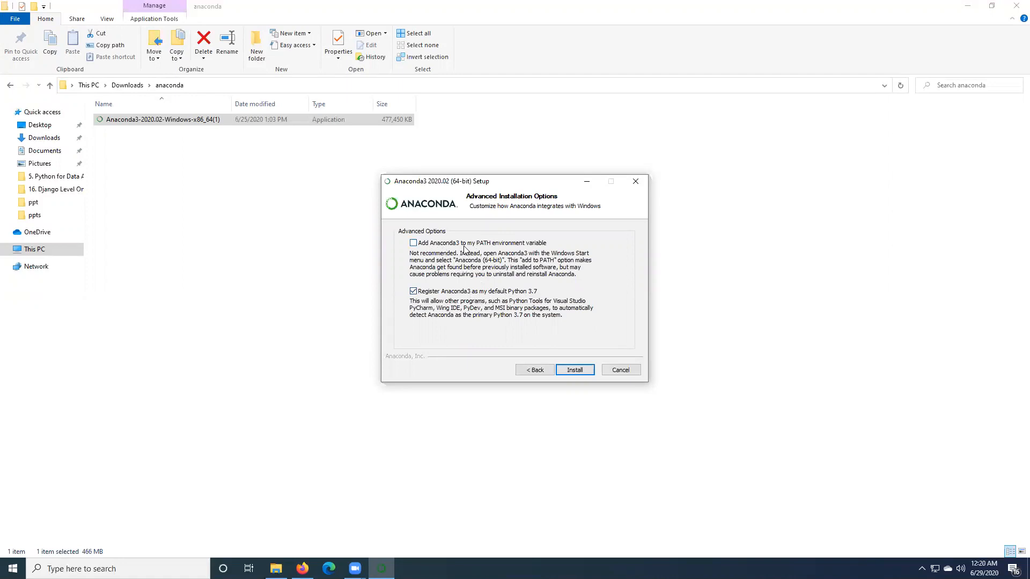
Step: Install Anaconda3 without adding it to the PATH environment variable, keeping it registered as the default Python 3.7
click(526, 243)
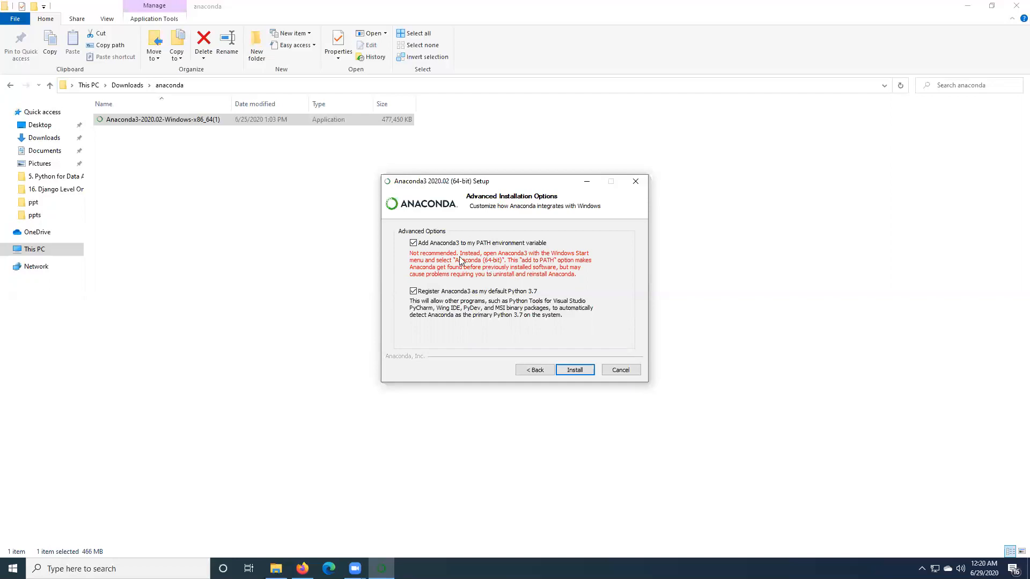
click(413, 243)
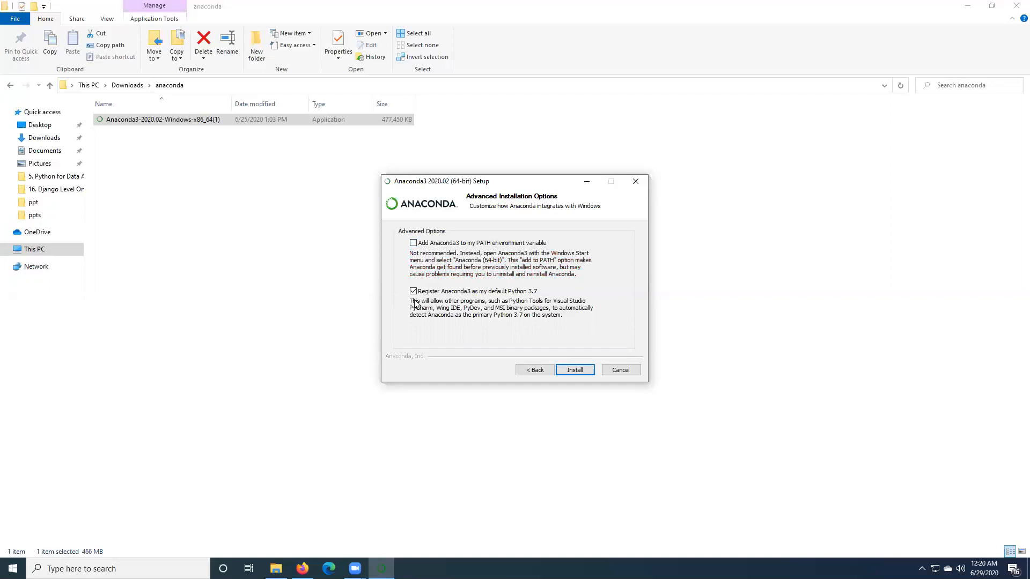
click(573, 371)
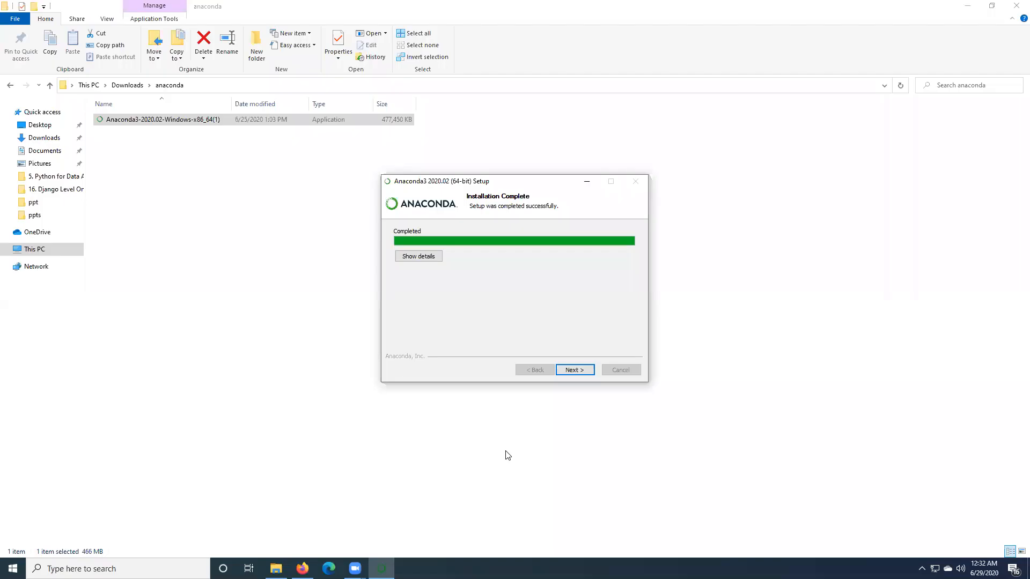
Step: Finish the Anaconda3 setup with both the Individual Edition Tutorial and Learn More About Anaconda options turned off
click(574, 370)
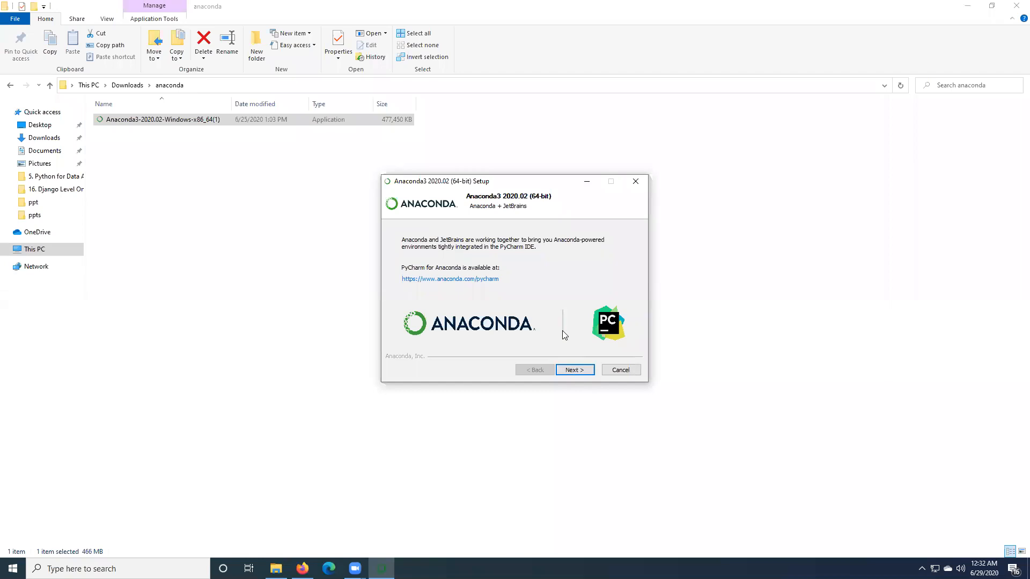
click(574, 370)
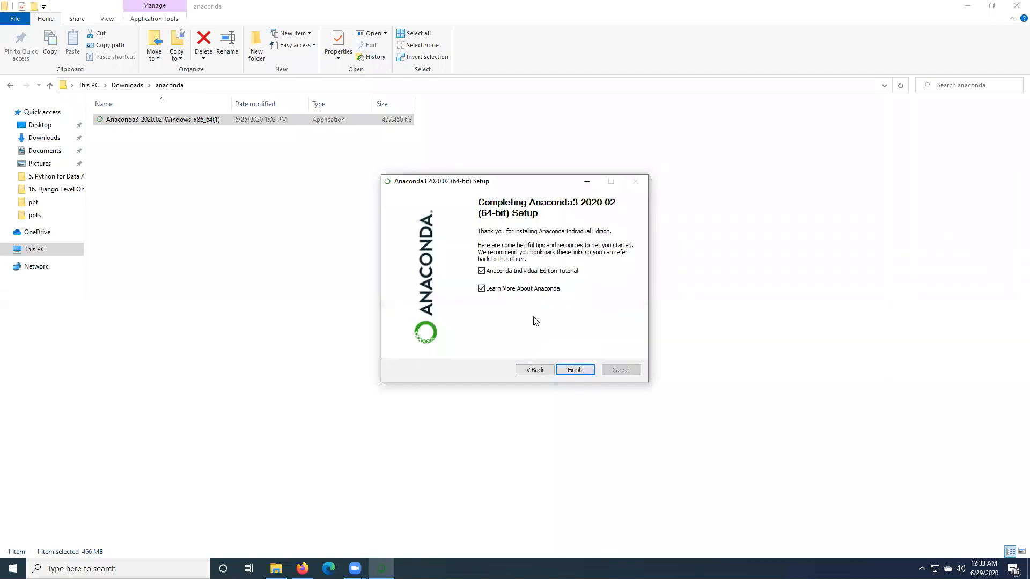
click(482, 289)
click(482, 271)
click(573, 375)
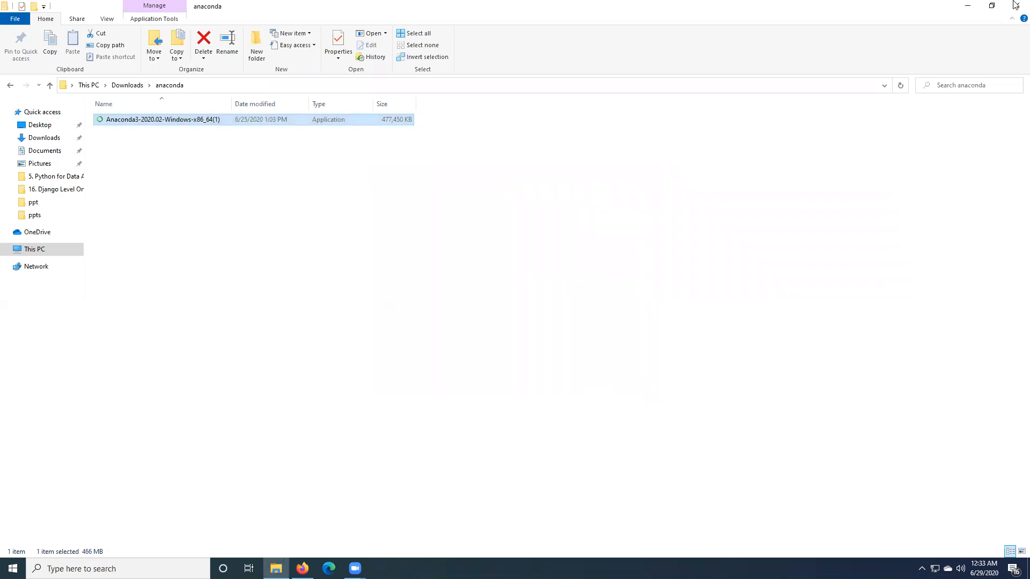
Step: Minimize the file and browser windows, search Windows for "anacon" and launch Anaconda Navigator (anaconda3)
click(970, 6)
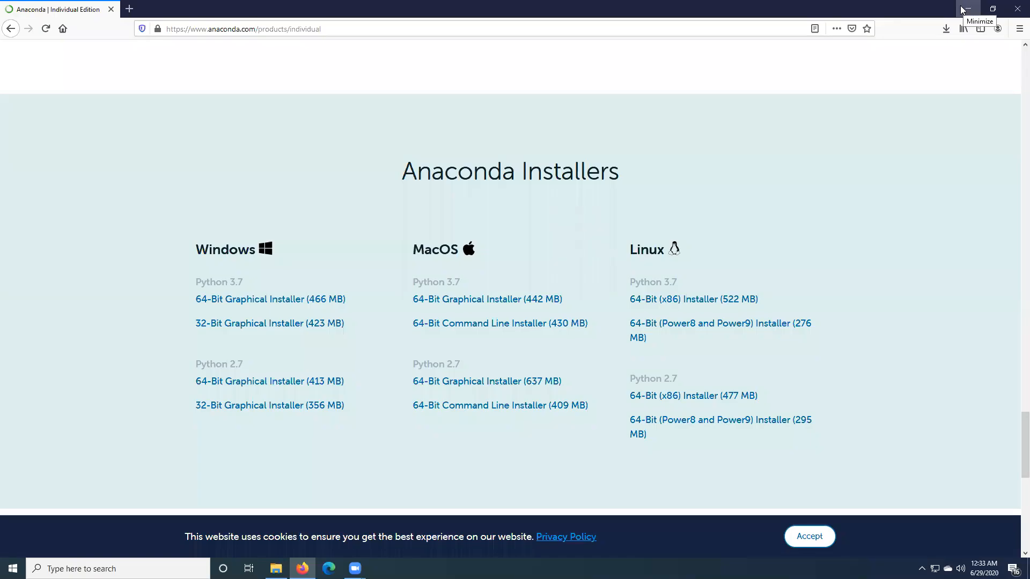
click(964, 7)
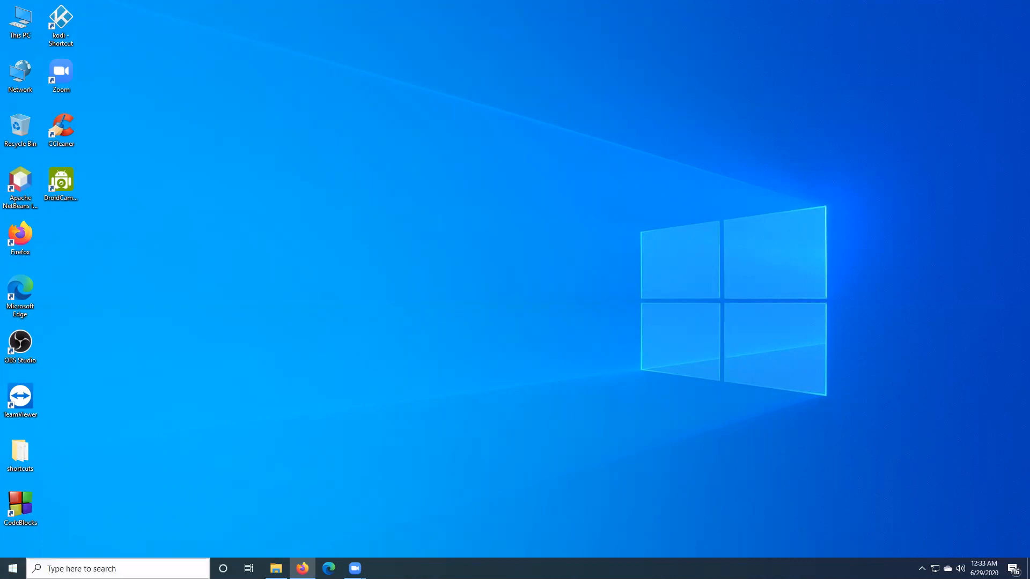
click(118, 569)
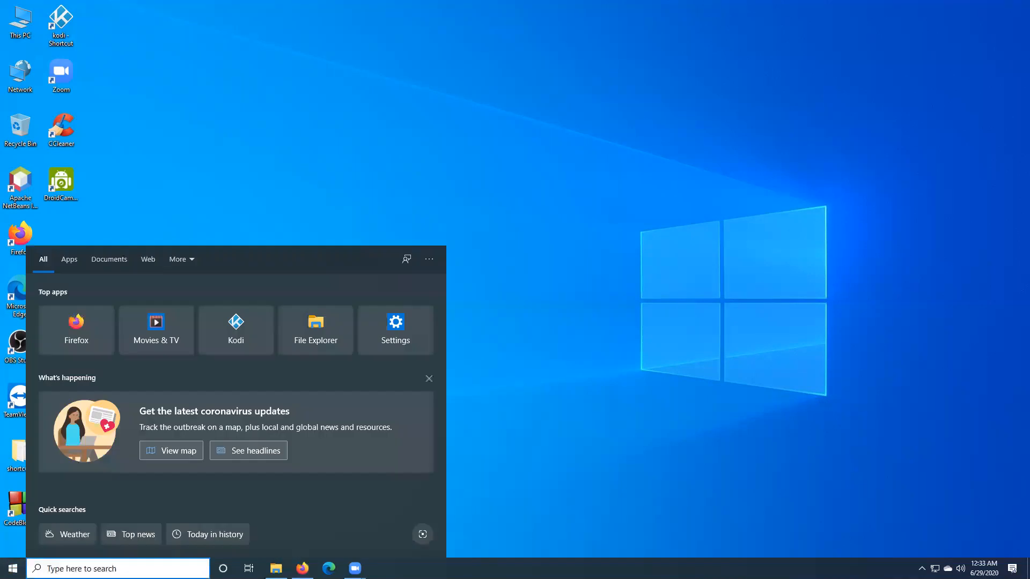
text(an)
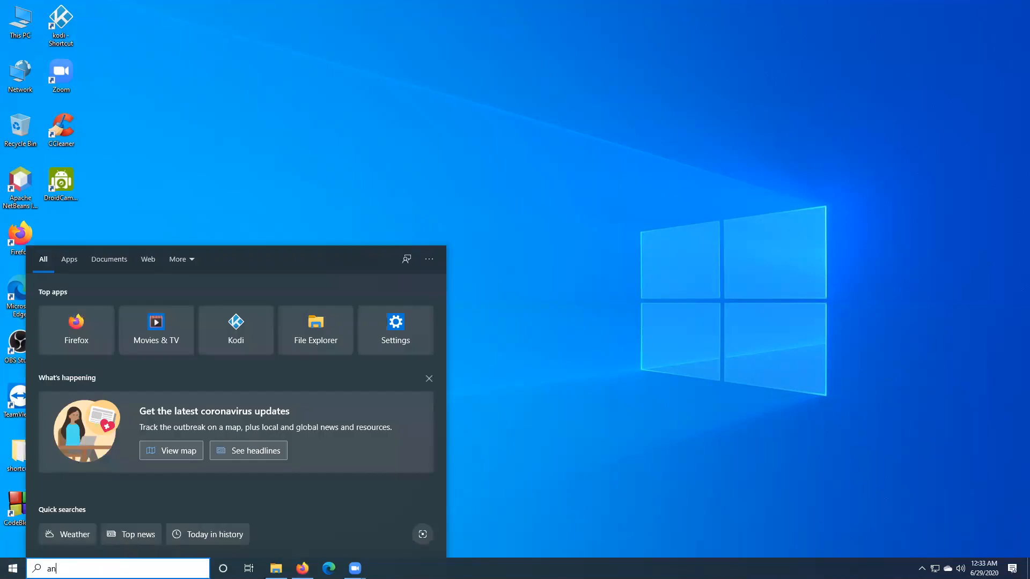
text(acon)
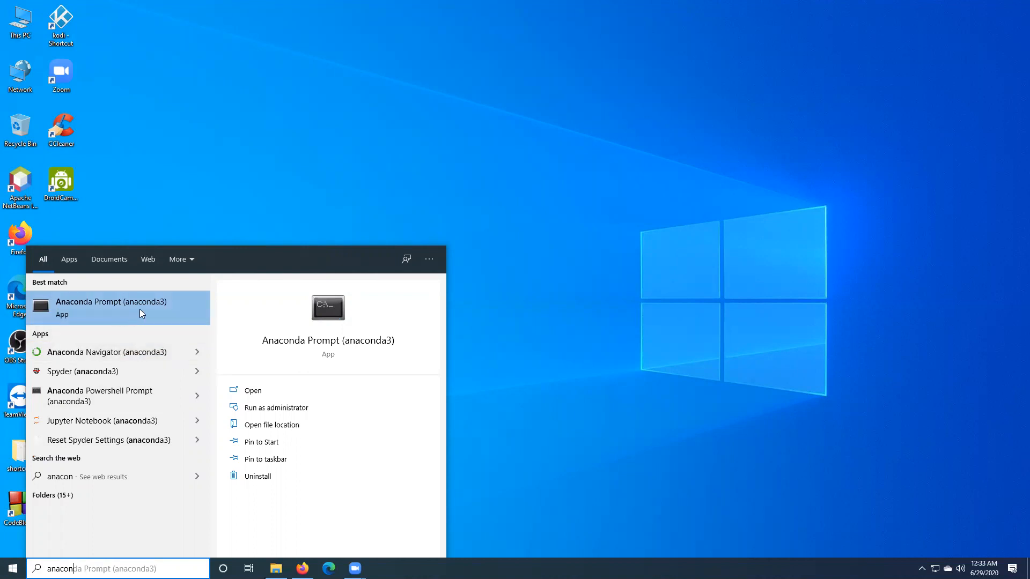
click(83, 357)
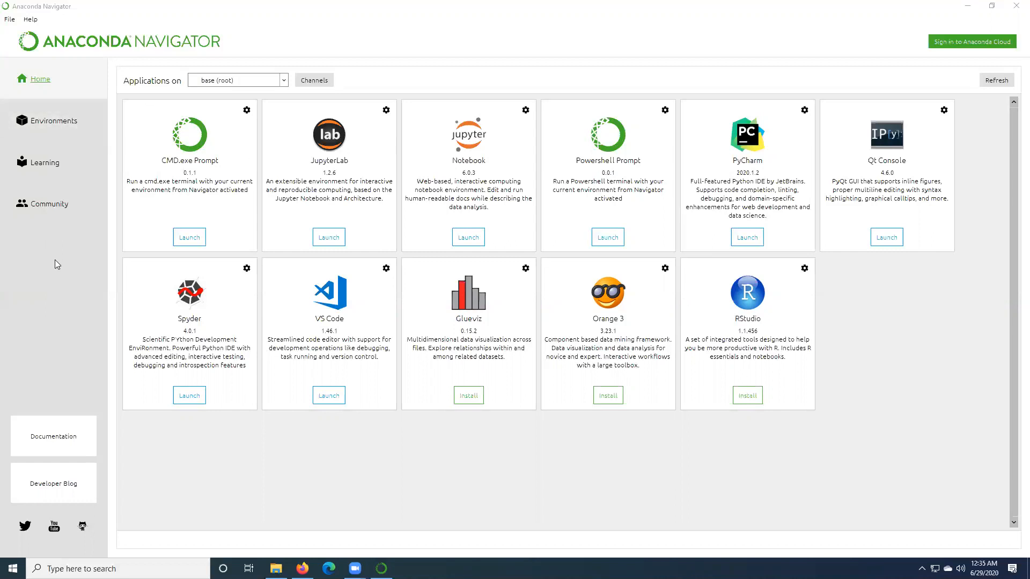
Step: Examine the list of installed packages in the base (root) environment
click(56, 122)
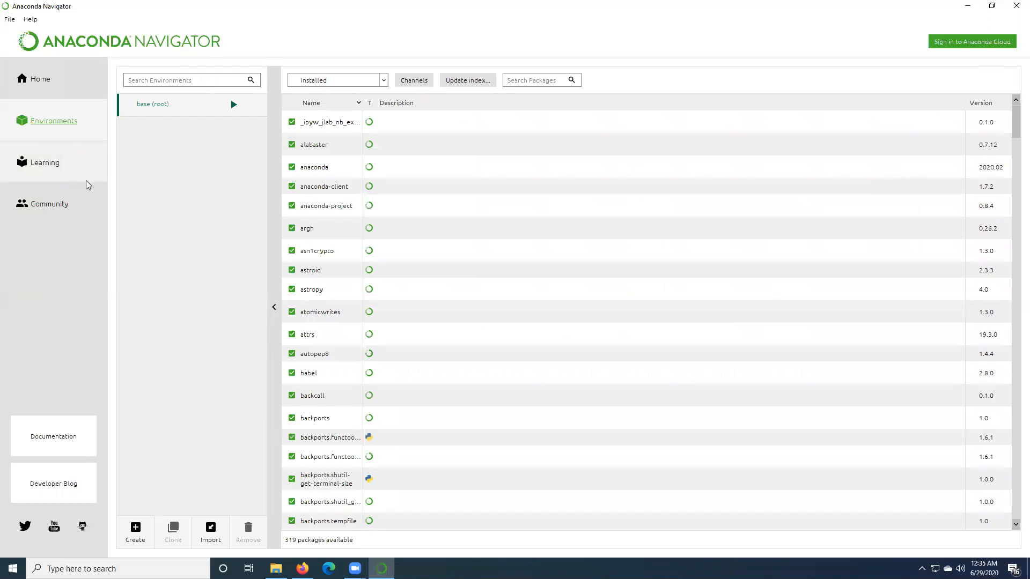
scroll(448, 253, down, 20)
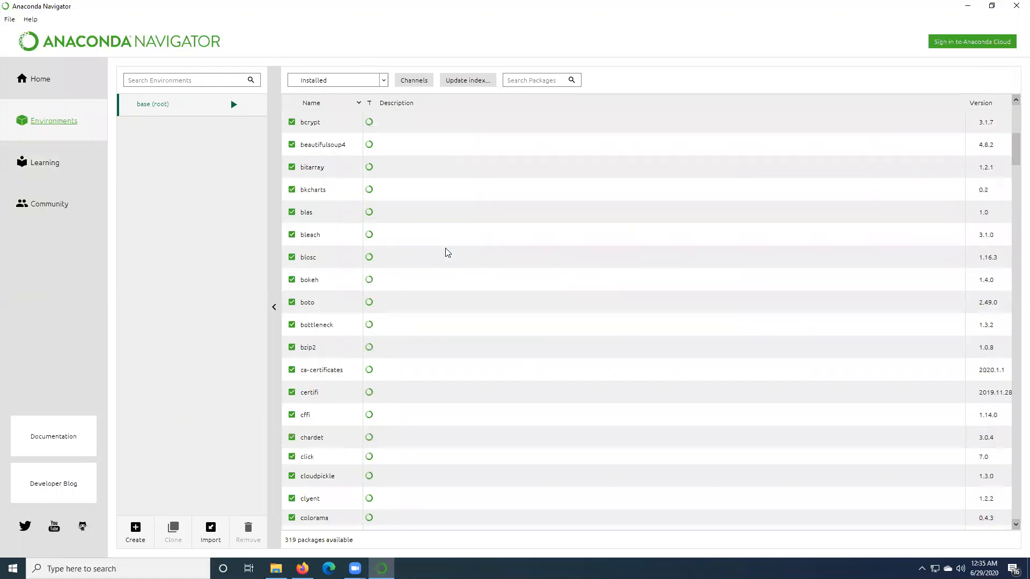
scroll(448, 253, down, 8)
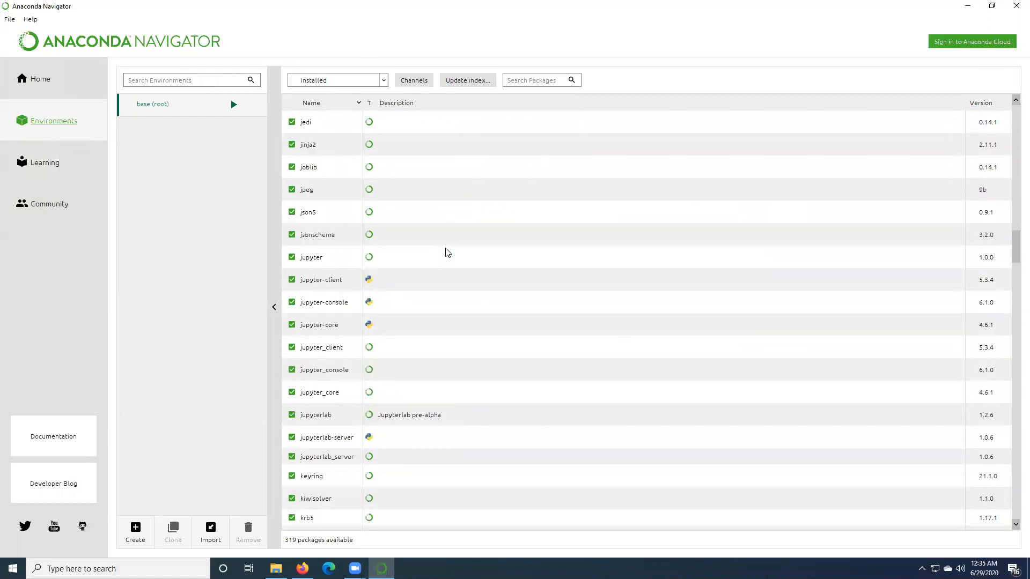
scroll(448, 252, down, 3)
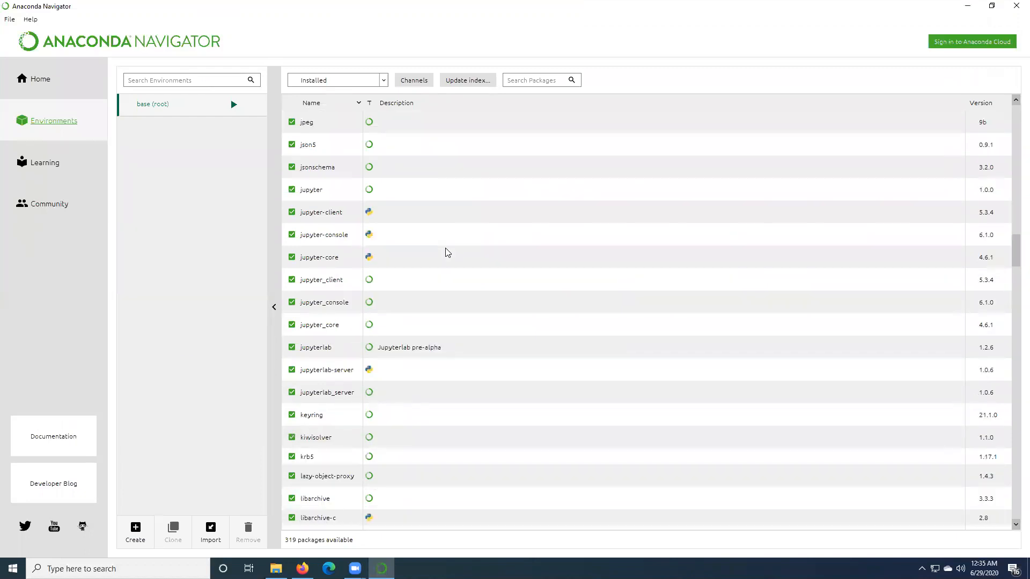
scroll(448, 253, down, 20)
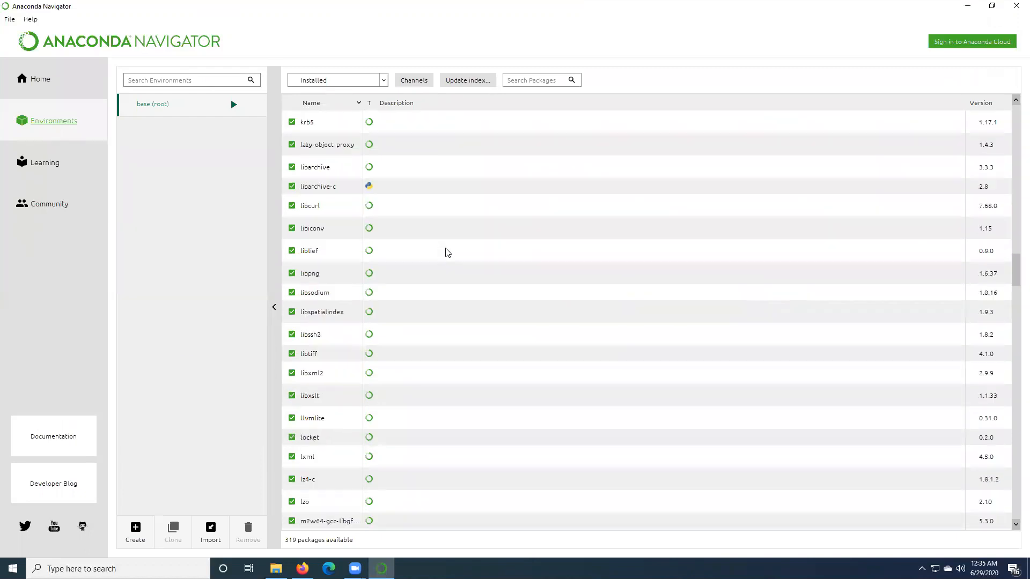
Step: Look through the installed packages of the base (root) environment, searching them for numpy and for pandas
scroll(448, 252, down, 7)
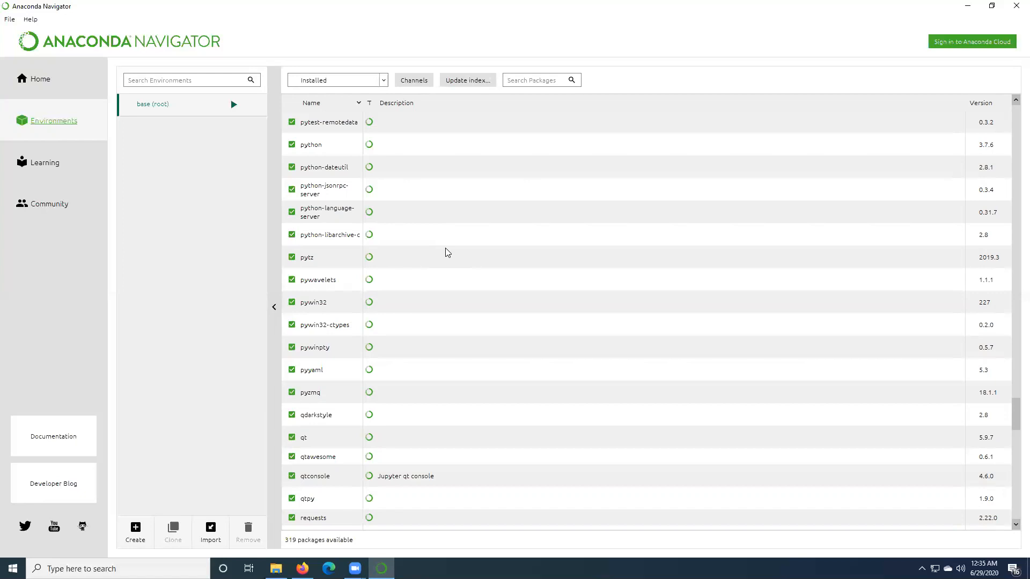
drag(1014, 410, 1015, 104)
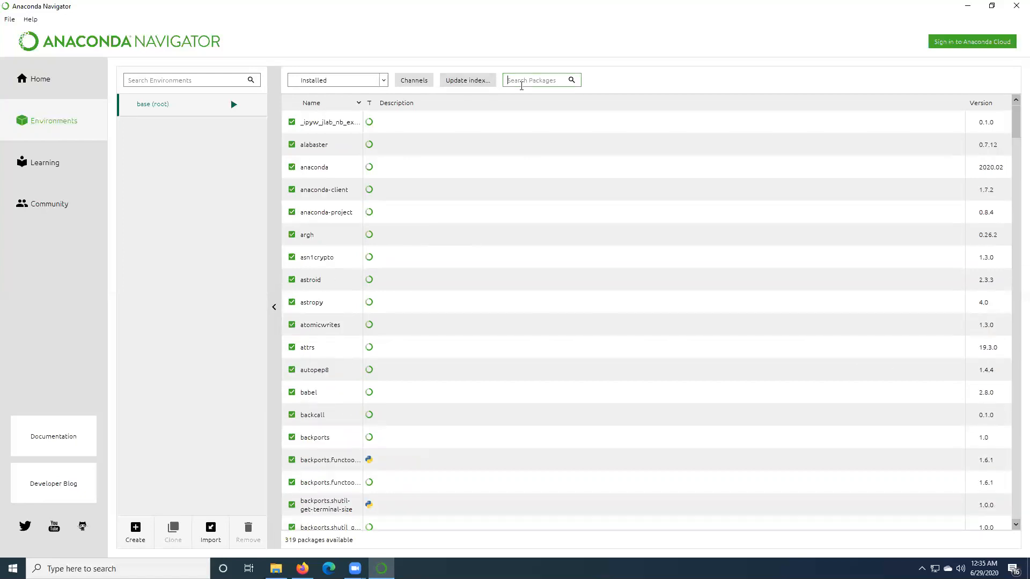
text(py)
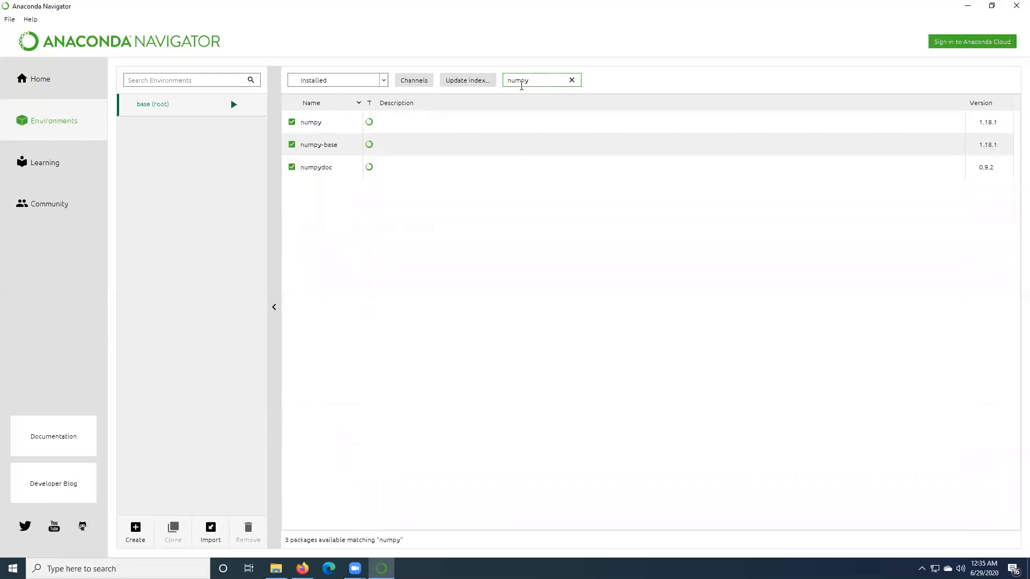
click(311, 125)
double_click(546, 80)
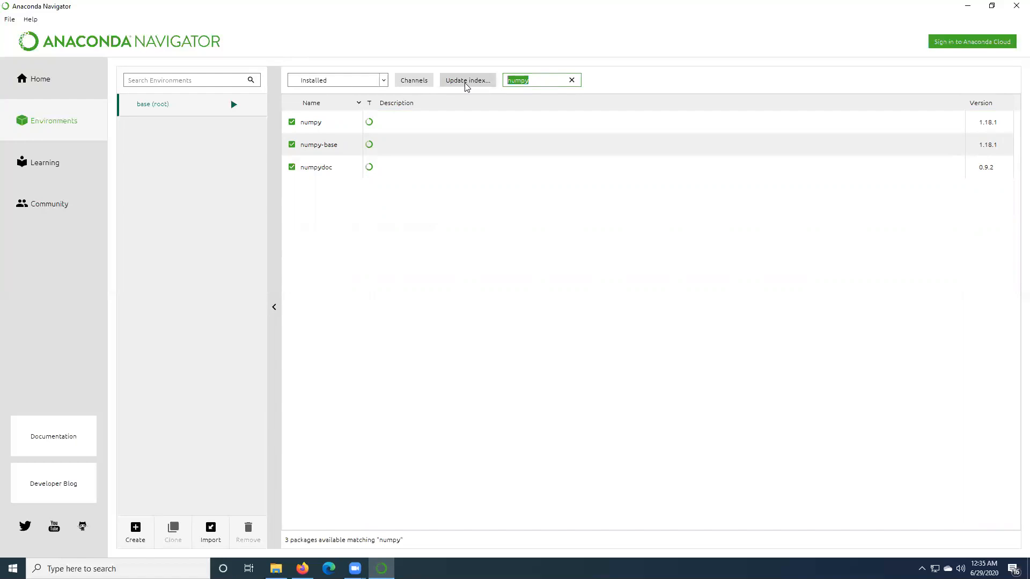
text(pandas)
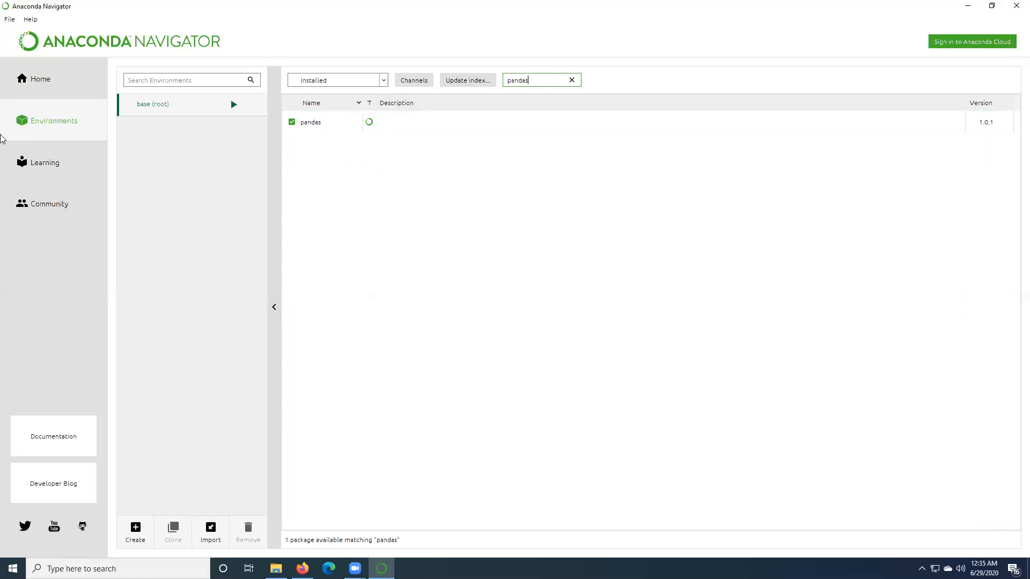
Step: Launch Jupyter Notebook from the Navigator home page and open the Documents folder in its file browser
click(42, 84)
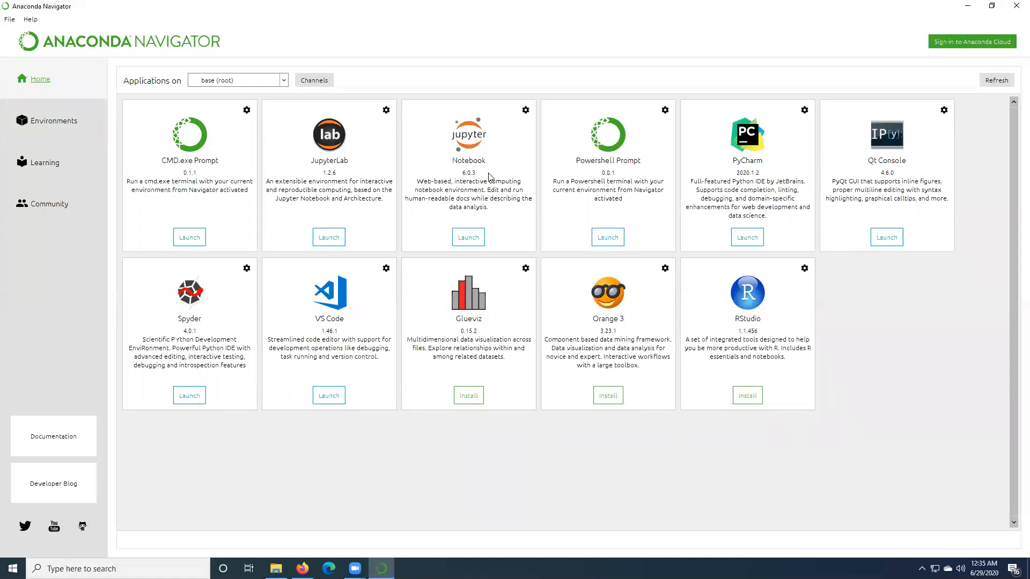
click(468, 240)
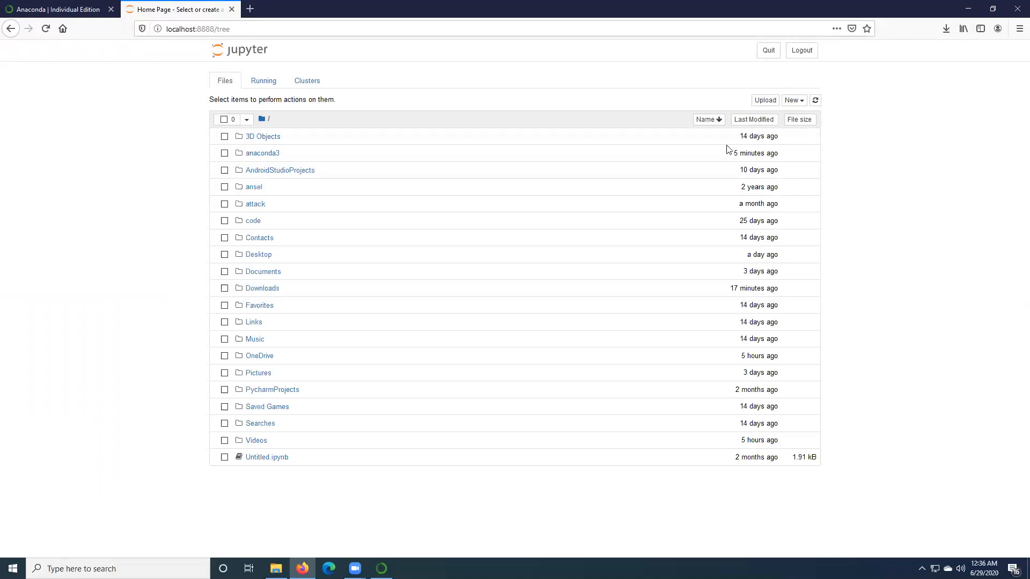
click(264, 272)
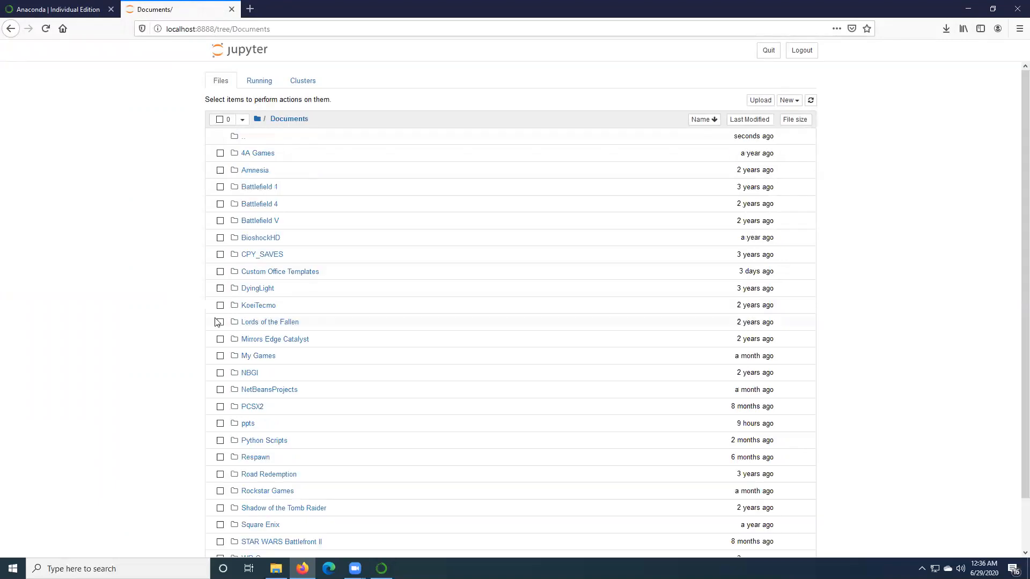
scroll(228, 297, down, 1)
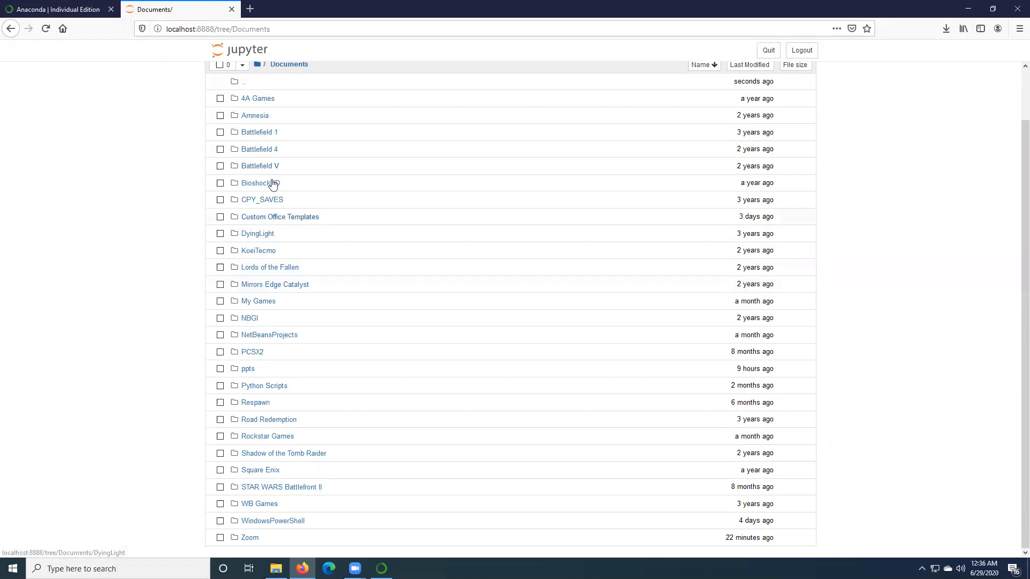
scroll(271, 188, up, 1)
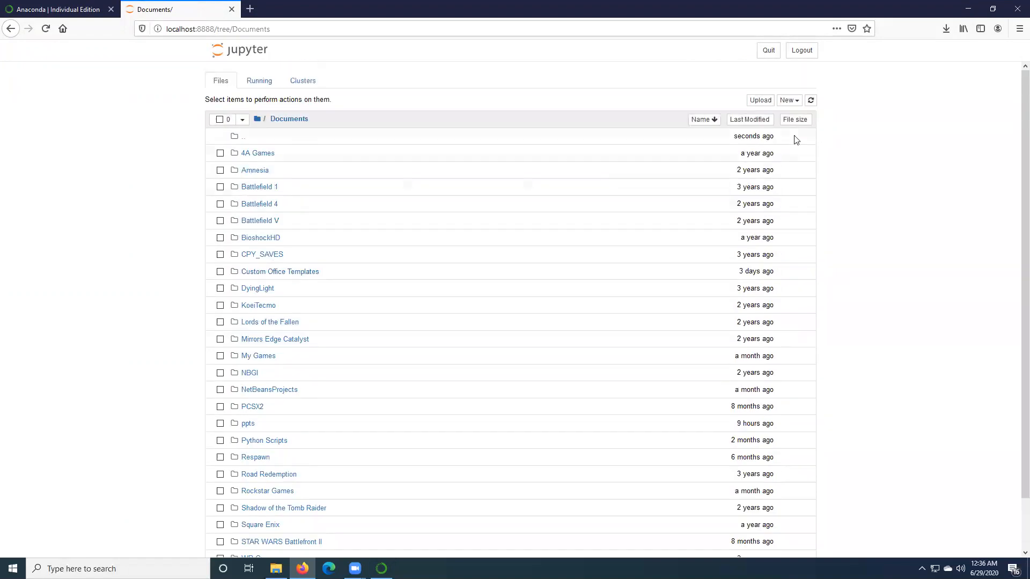
Step: Create a Python 3 notebook in the Documents folder and run print("Hello World") in its first cell
click(793, 104)
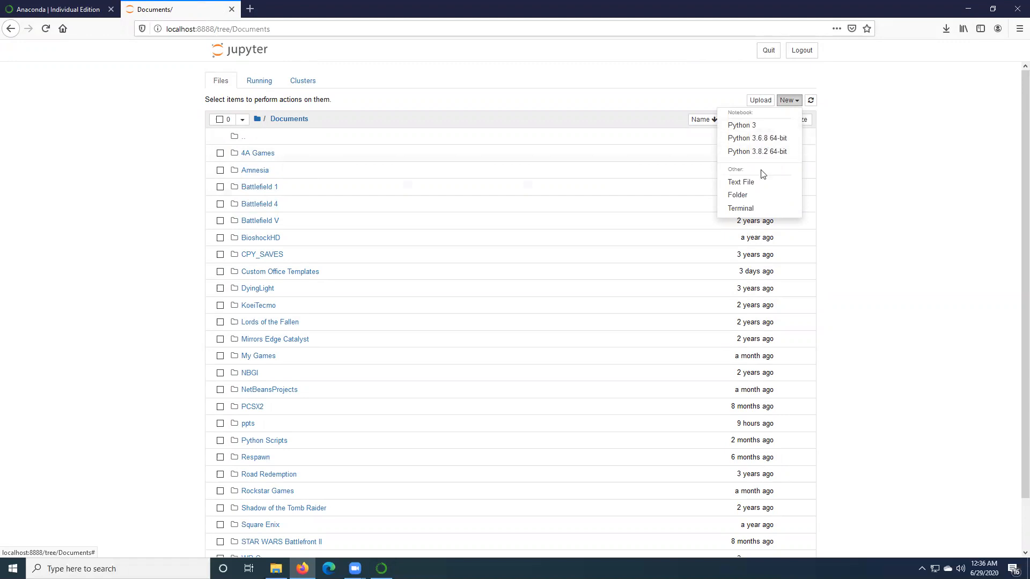
click(747, 127)
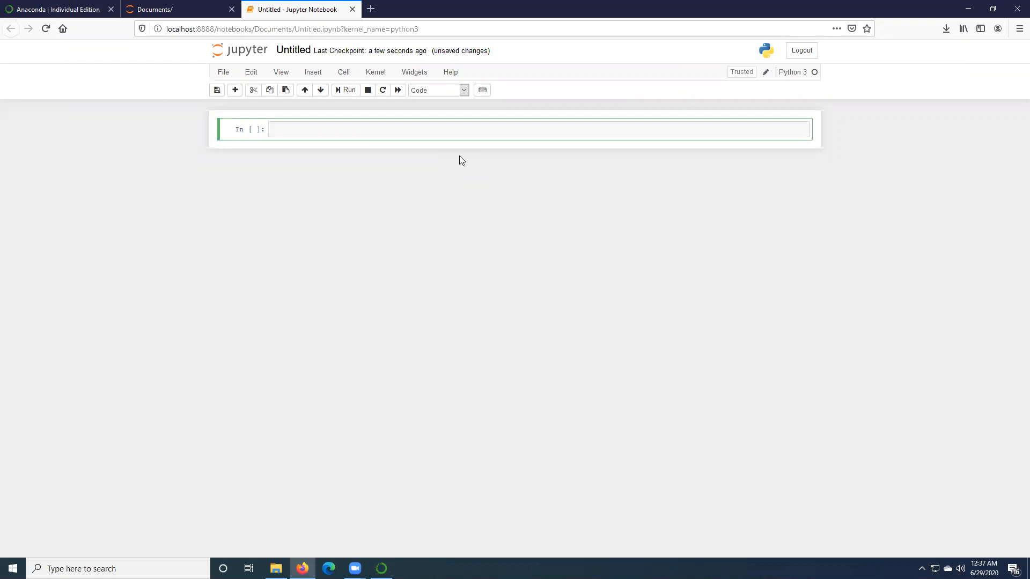
text(print()
key(ctrl+plus)
key(ctrl+plus)
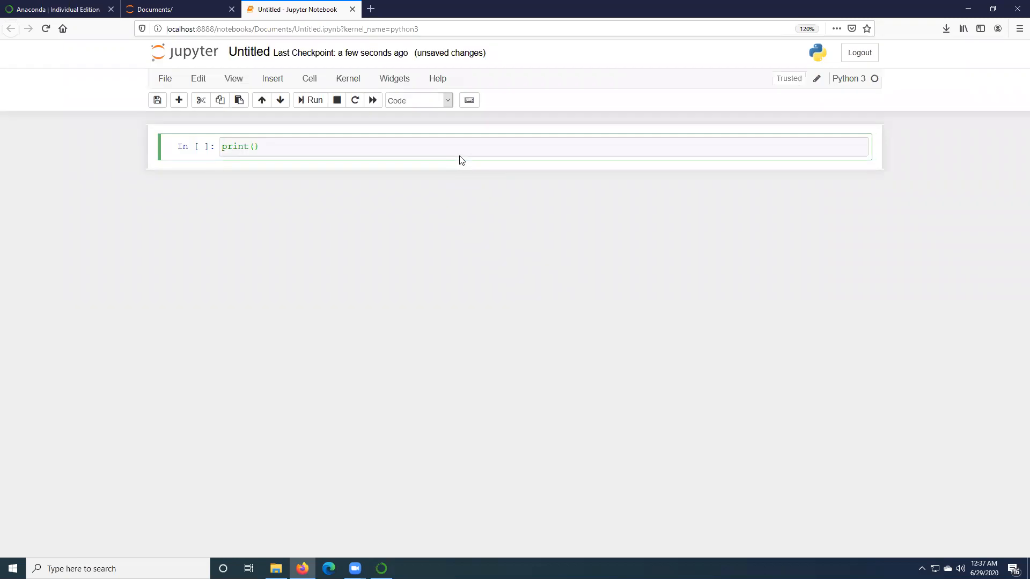
text("Hello World)
click(310, 102)
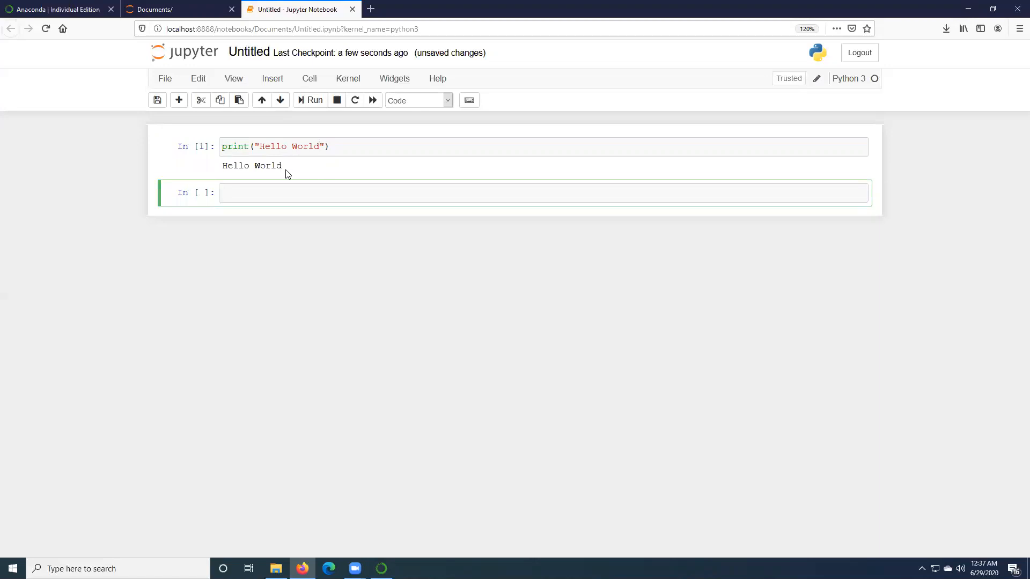
Step: Run the print("Hello World") cell in the notebook a second time
drag(332, 151, 221, 147)
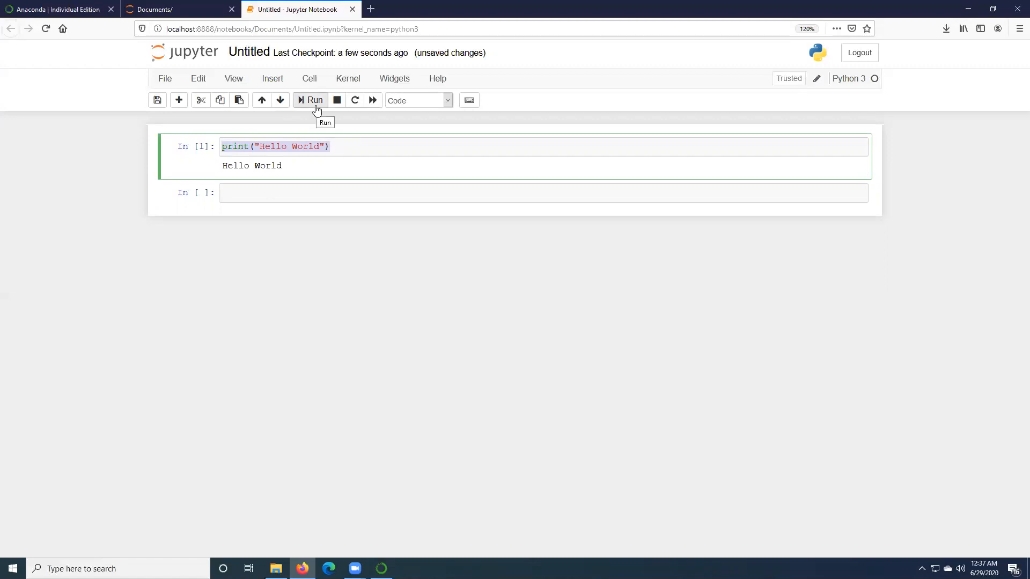
click(280, 194)
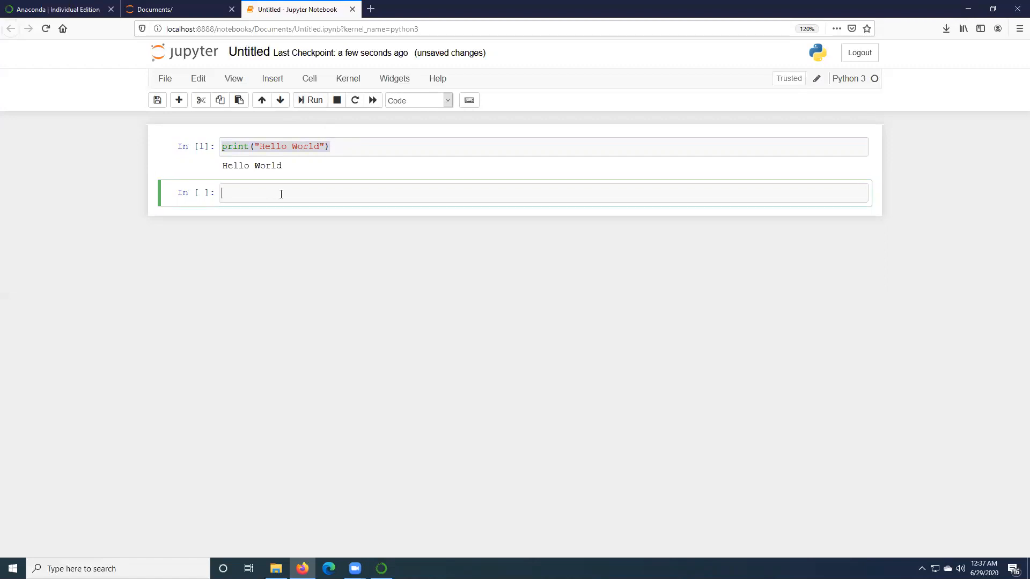
click(330, 147)
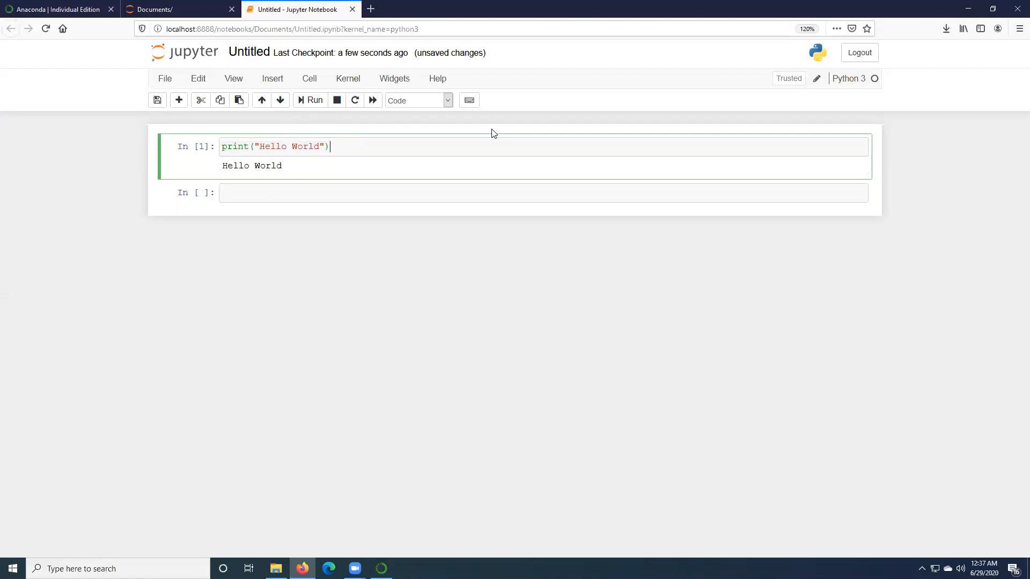
key(shift+Return)
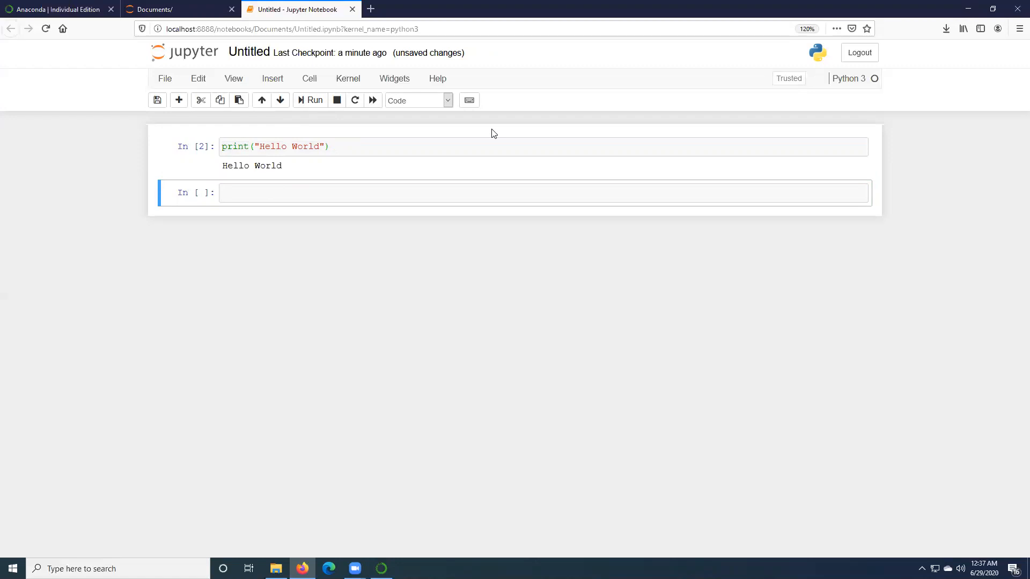
Step: Close the notebook without saving its changes, and close the Jupyter file browser page
click(353, 9)
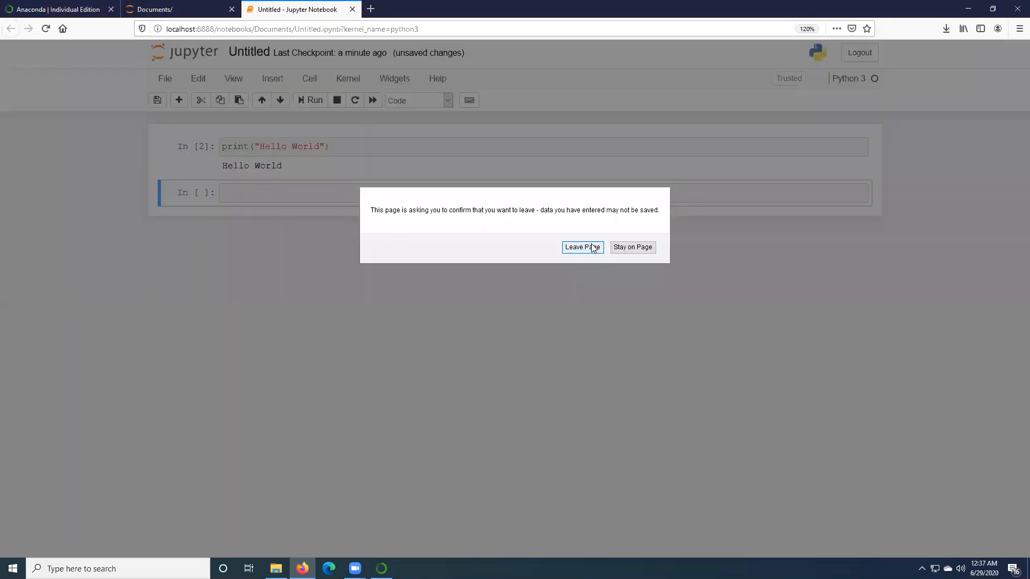
click(593, 248)
click(231, 9)
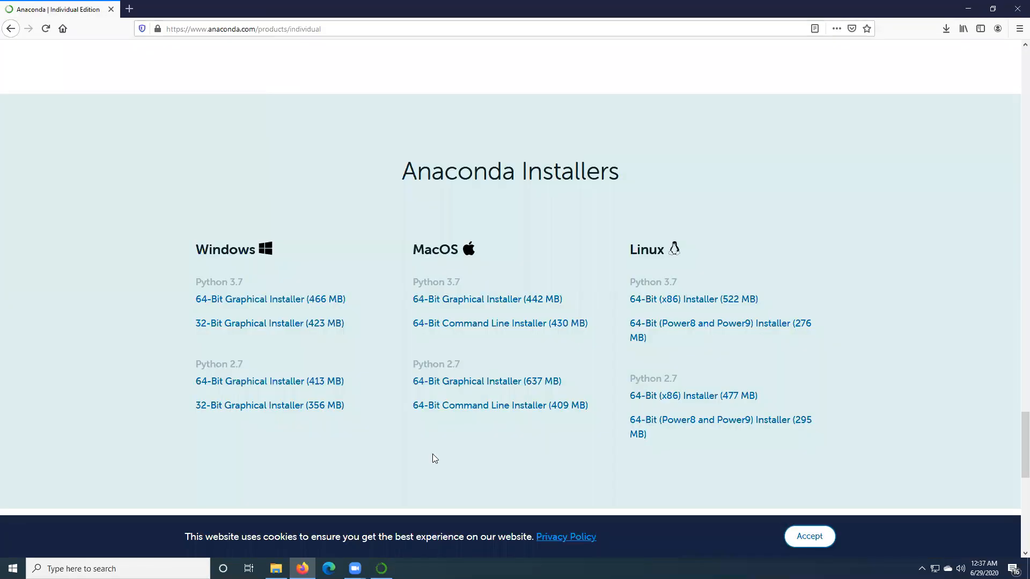
Step: Switch to Anaconda Navigator, launch Spyder and maximize its window
click(381, 569)
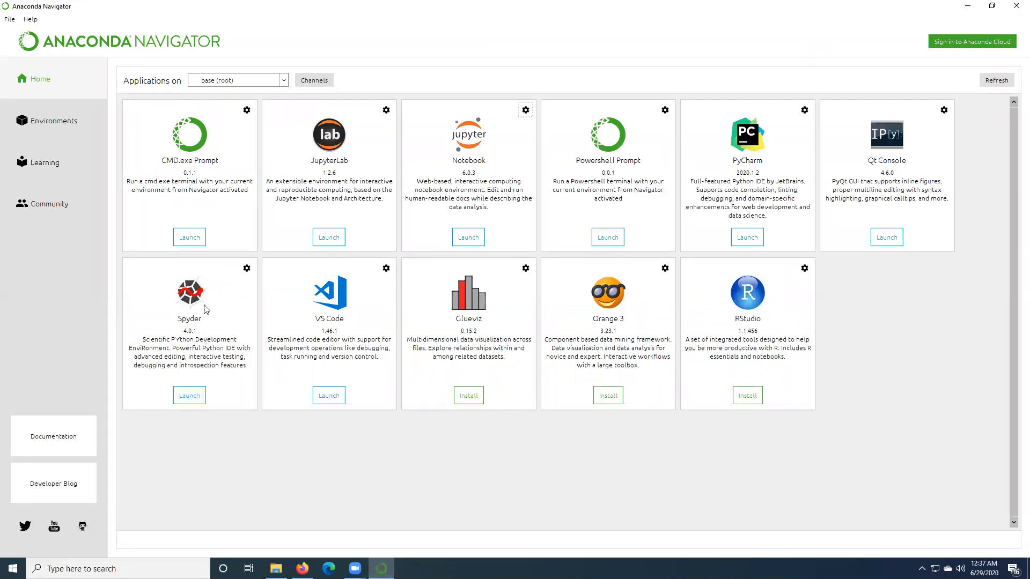
click(195, 397)
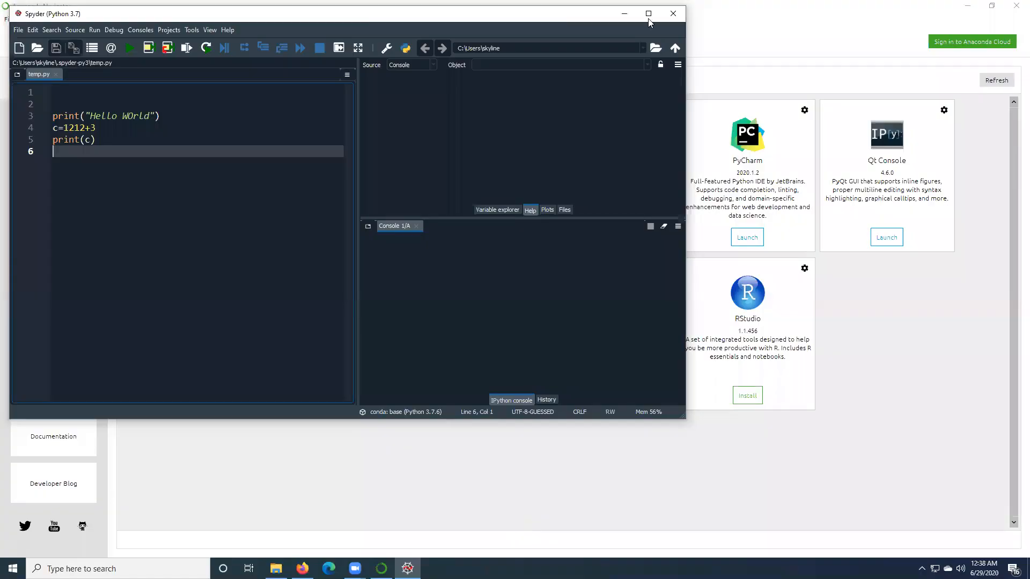
click(648, 13)
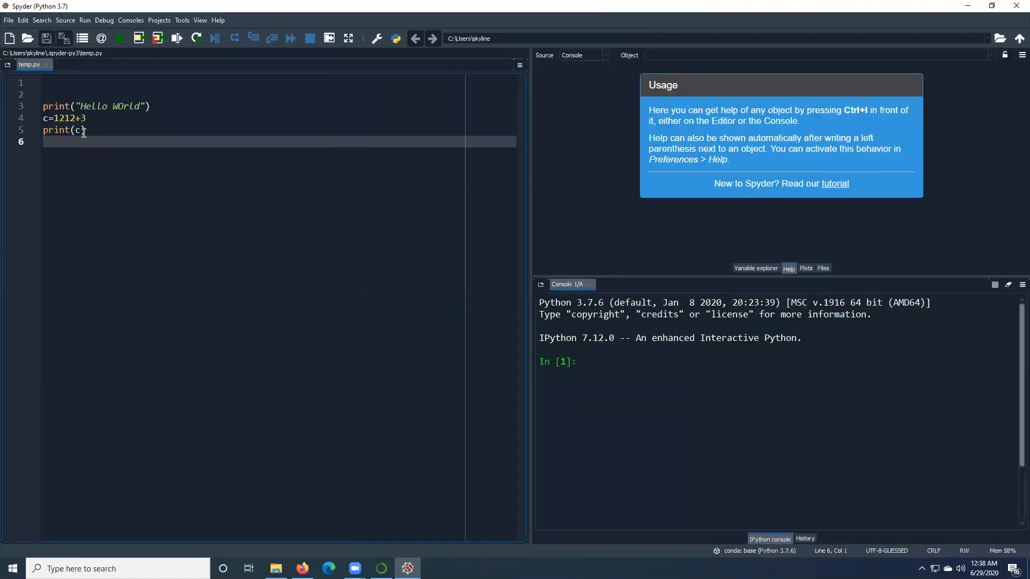
Step: Delete the existing print and calculation code from temp.py and save the file
drag(85, 131, 31, 103)
key(Delete)
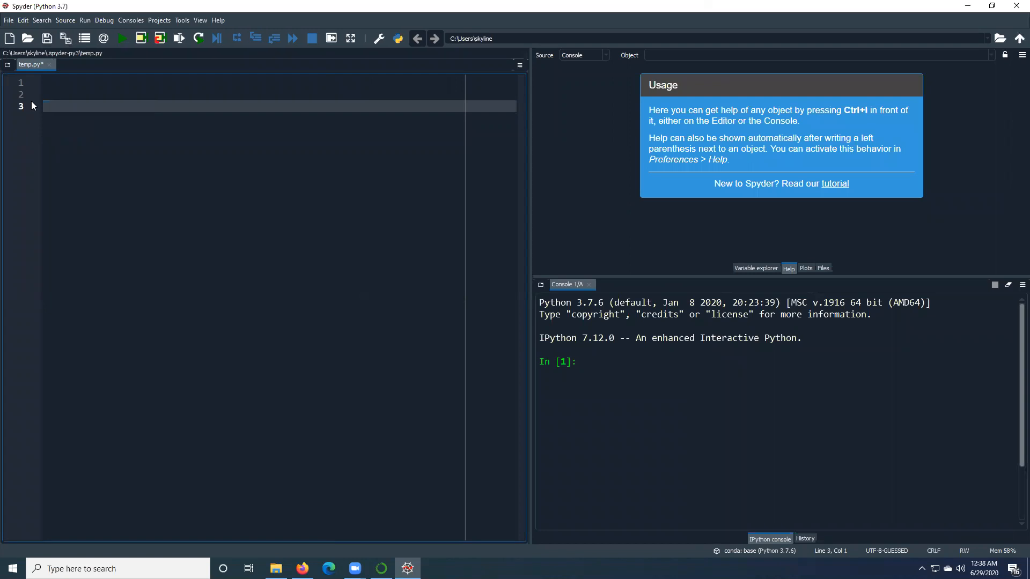
key(ctrl+s)
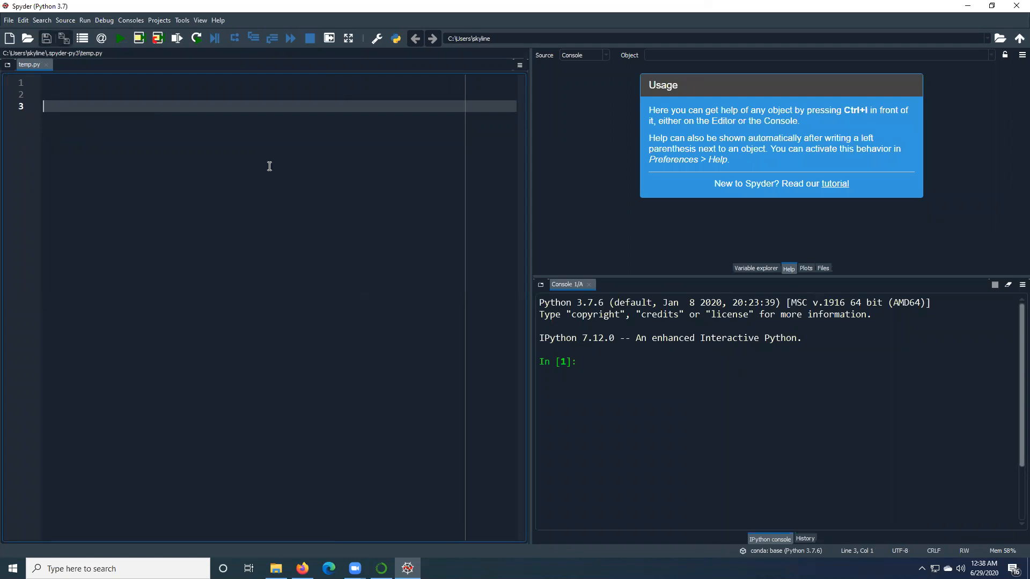
Step: Write print("Hello World") on line 2 of temp.py, run the file and highlight its output in the console
click(204, 94)
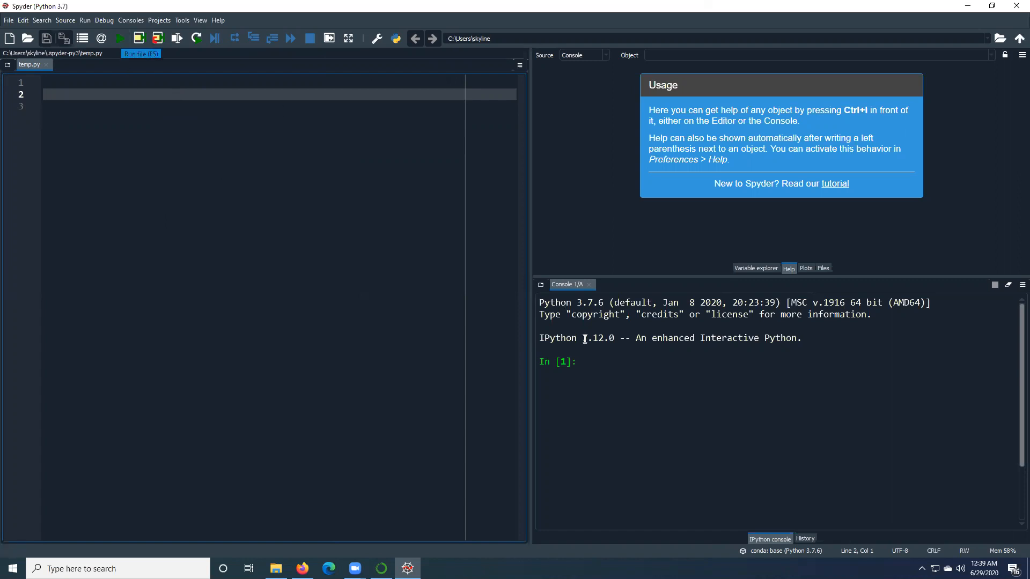
click(559, 363)
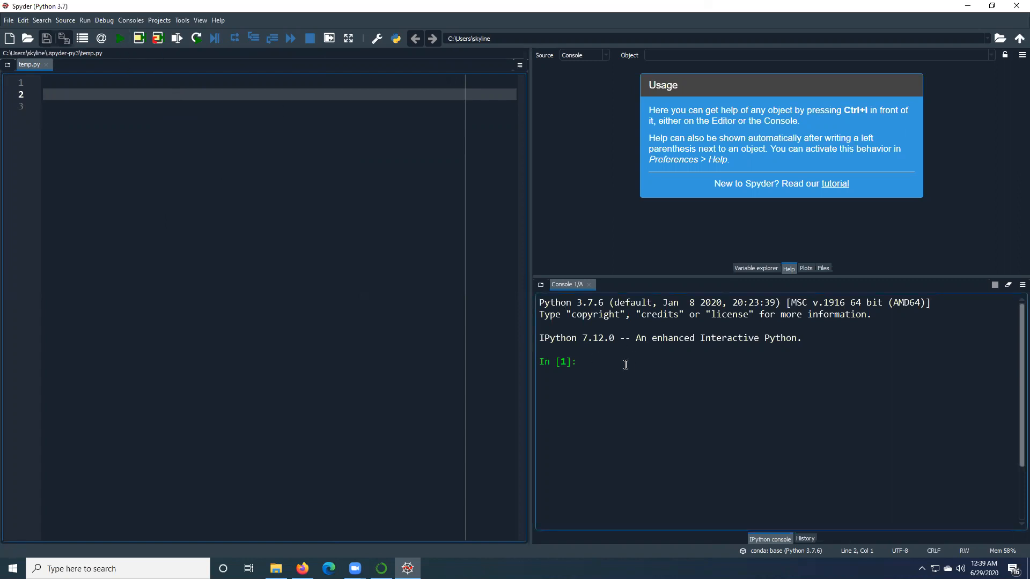
click(77, 94)
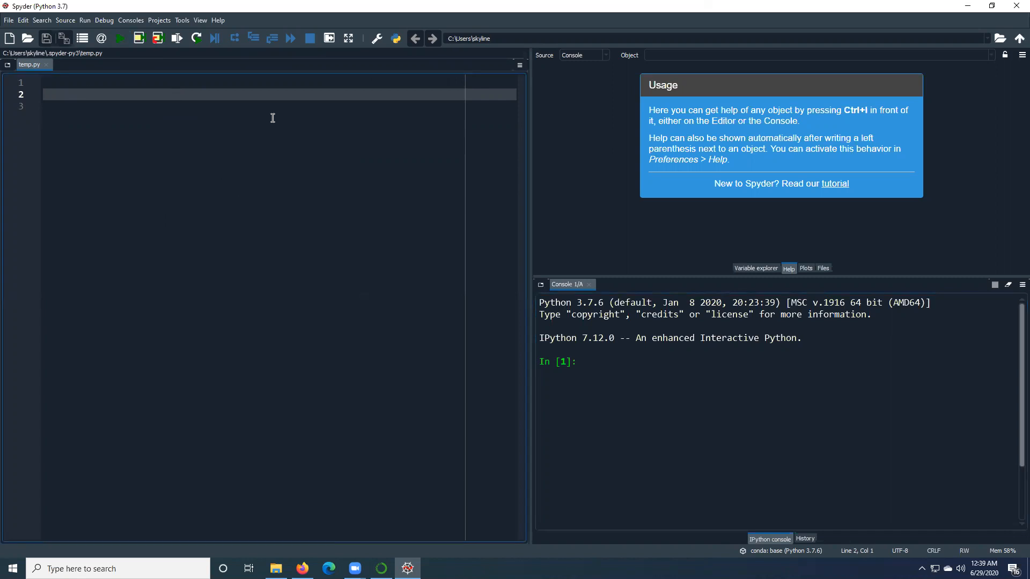
text(print())
key(ctrl+plus)
key(ctrl+plus)
key(ctrl+plus)
text("Hell)
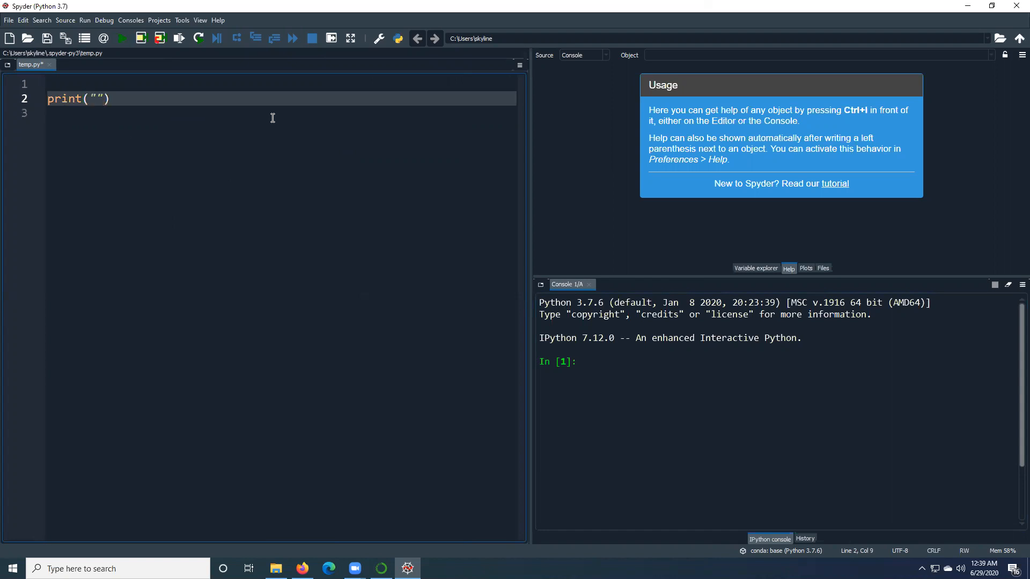
text(o World)
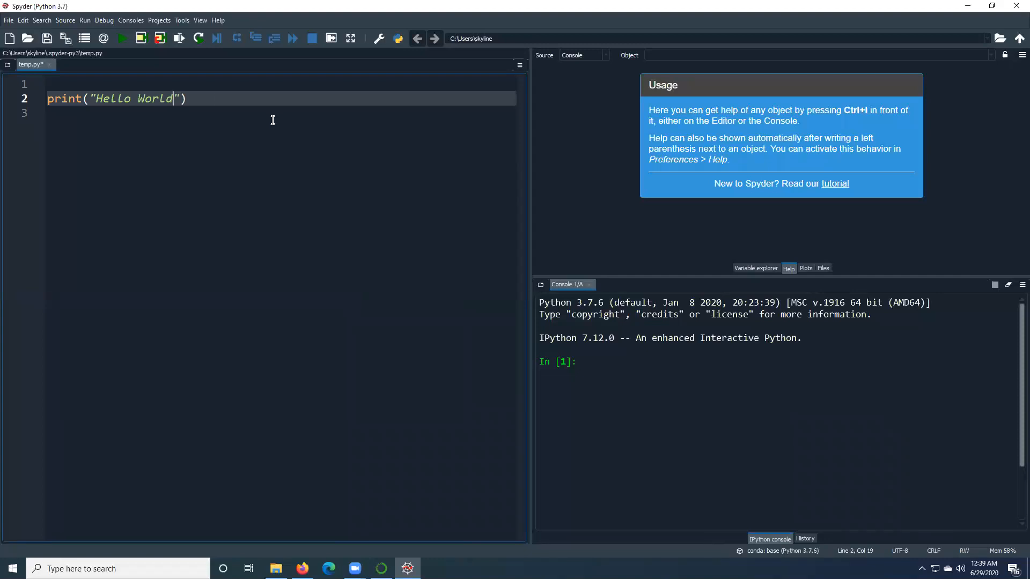
click(120, 42)
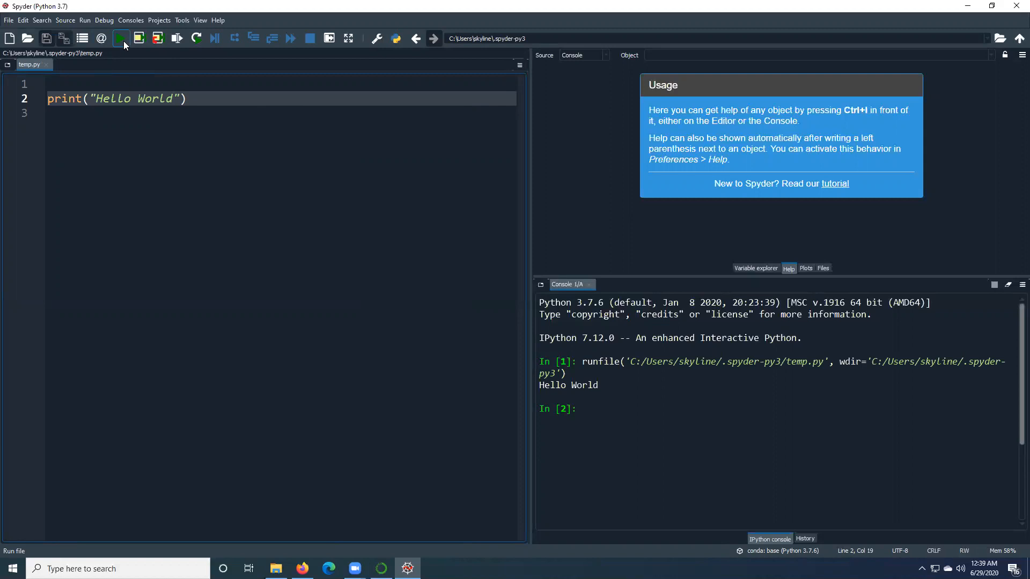
drag(601, 386, 540, 382)
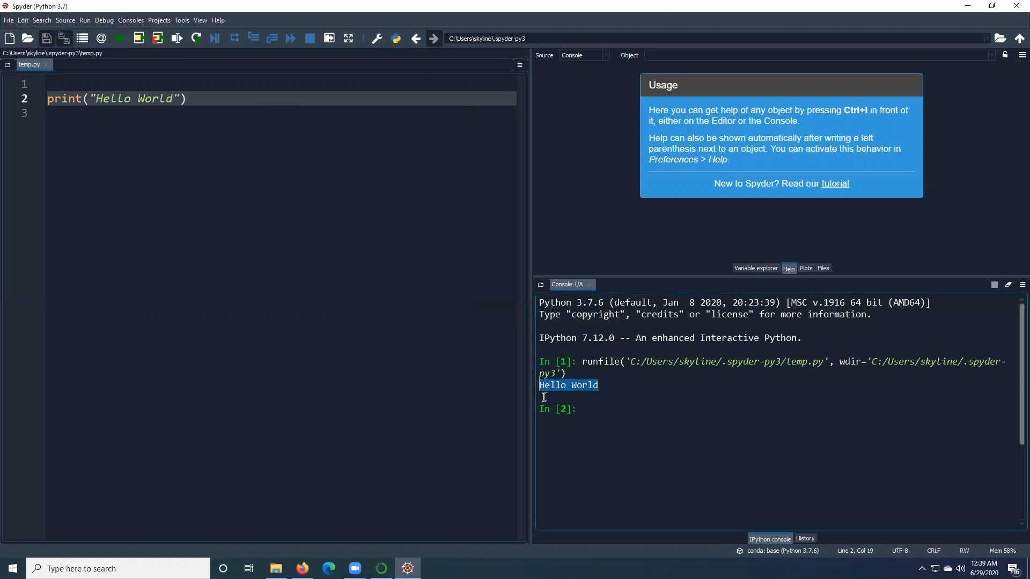
Step: Close Spyder and quit Anaconda Navigator without selecting any running applications to close, leaving the browser minimized
click(1017, 6)
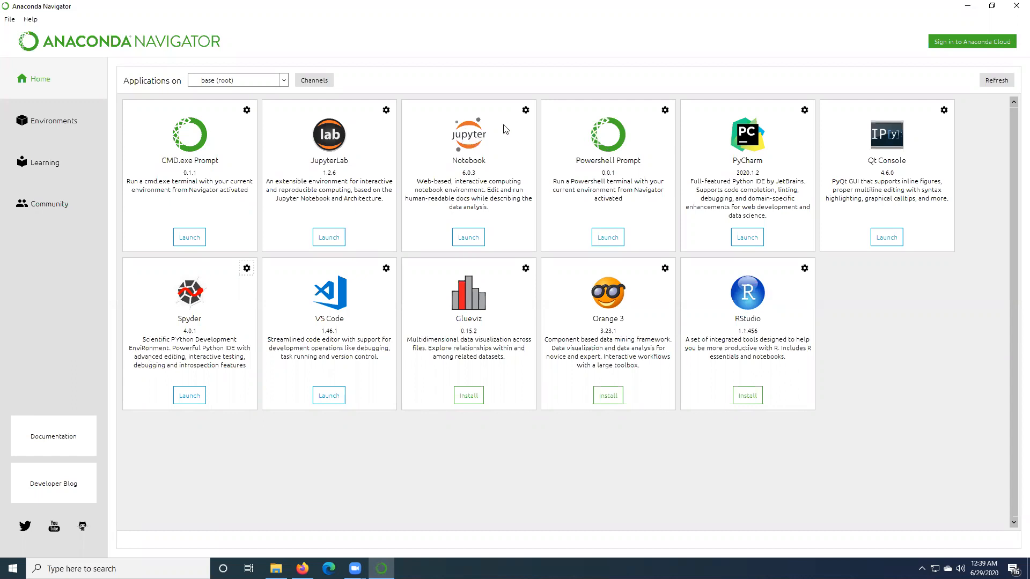
click(1017, 5)
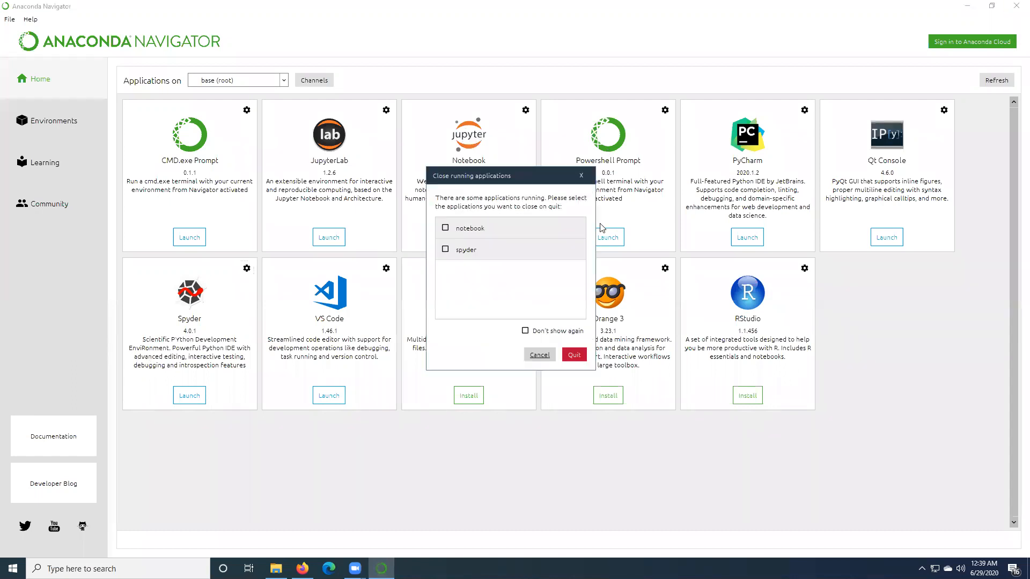
click(567, 356)
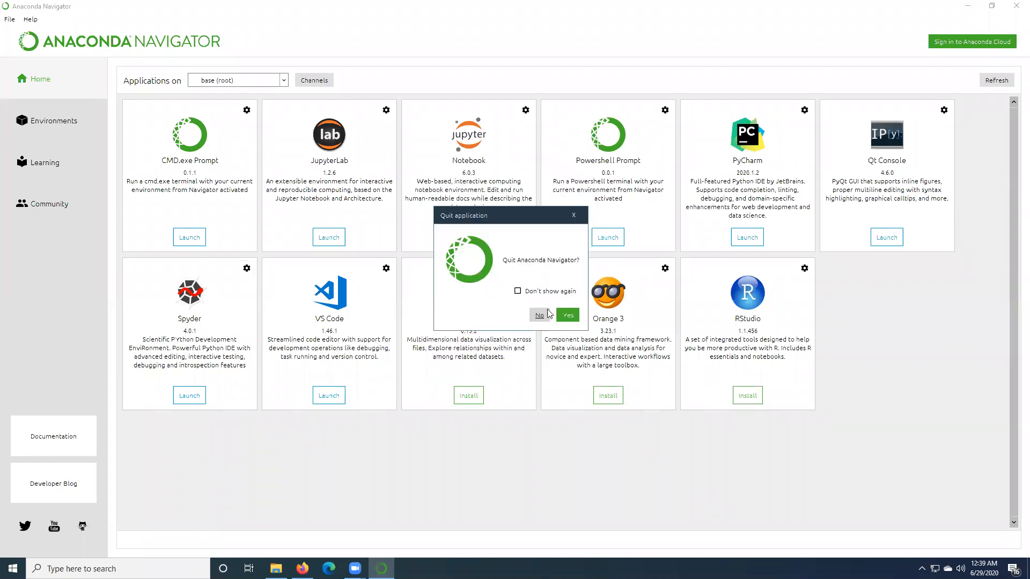
click(567, 315)
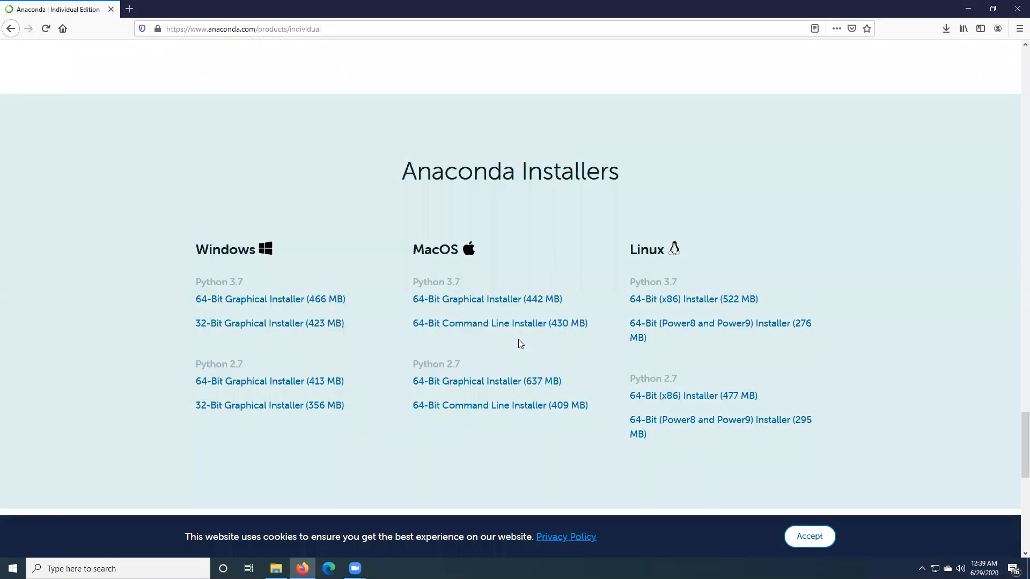
click(969, 9)
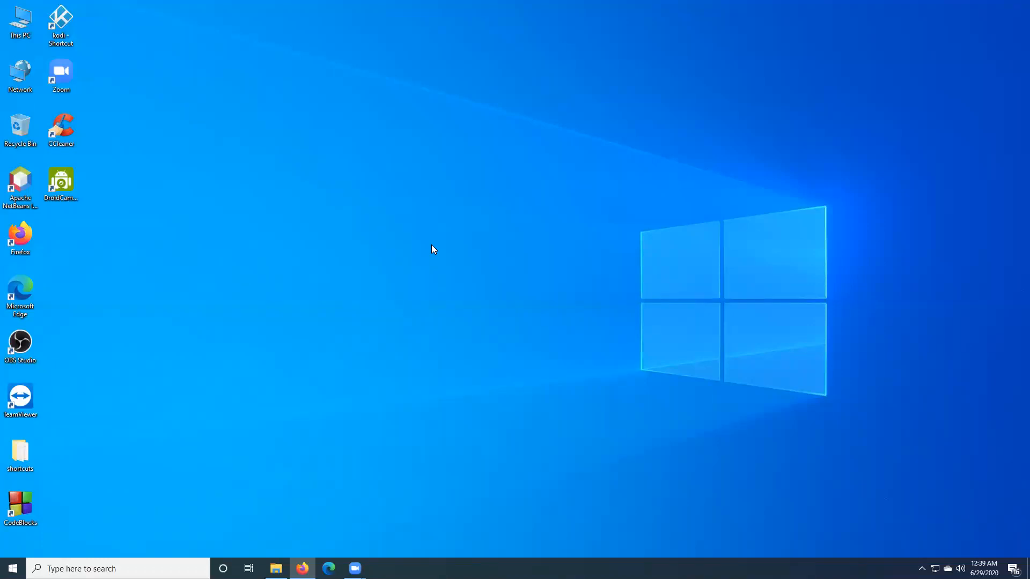
Step: Search Windows for "ana", open Anaconda Prompt (anaconda3) and move its window toward the middle of the desktop
key(super+s)
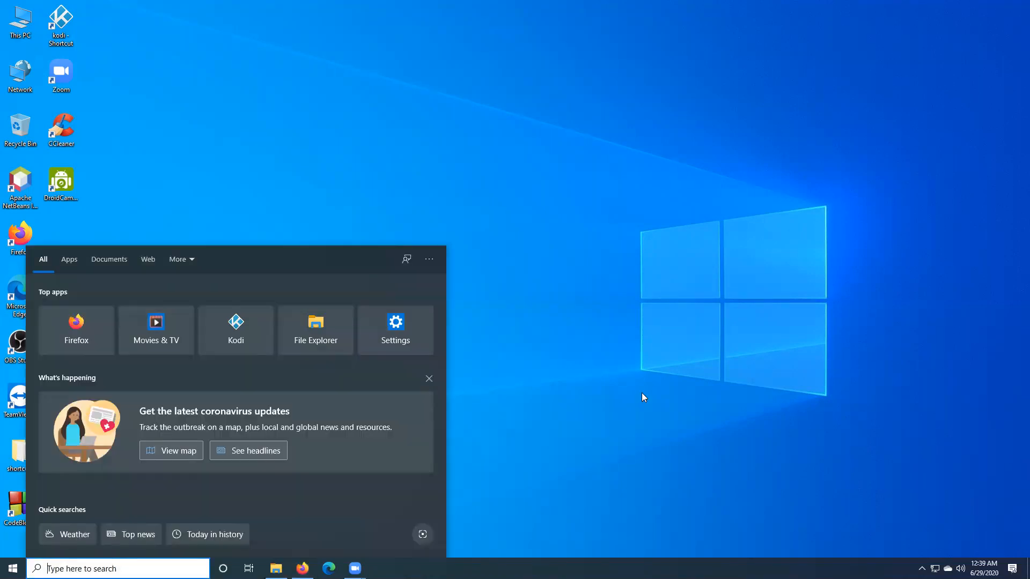
text(ana)
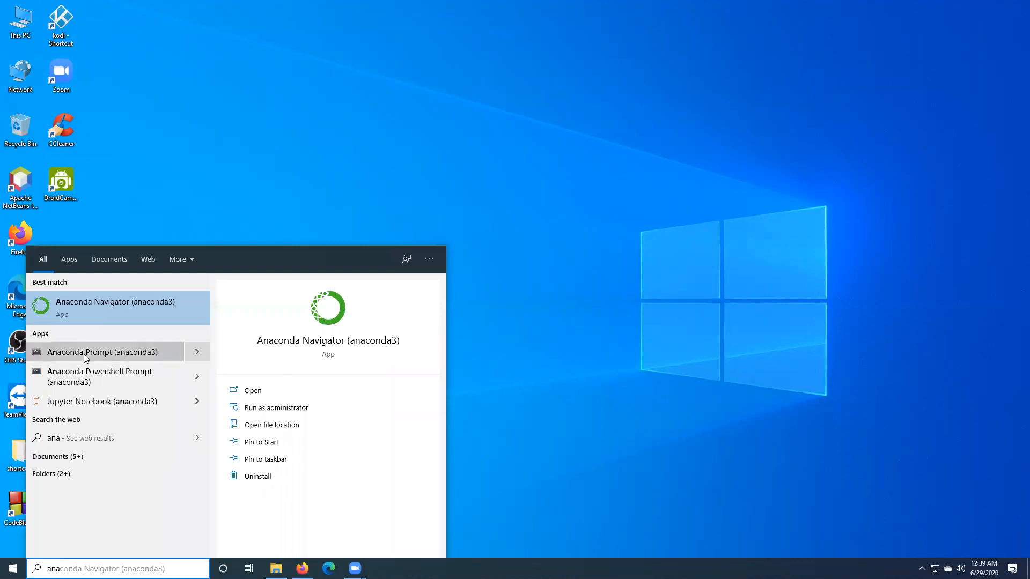
click(122, 353)
drag(248, 85, 498, 93)
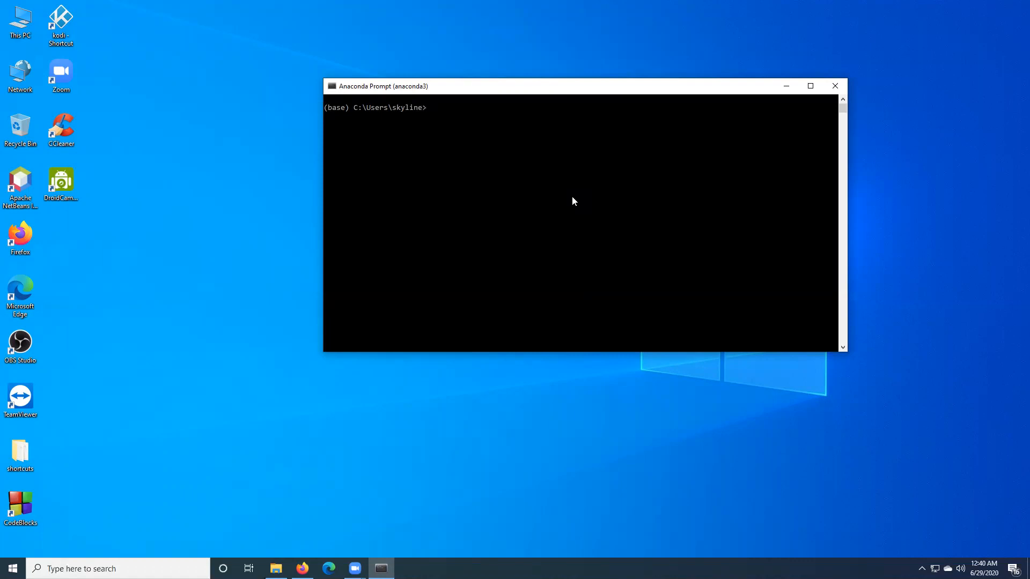
Step: Start the notebook server from the Anaconda Prompt with the command jupyter notebook
text(jupyter notebook)
drag(499, 94, 600, 145)
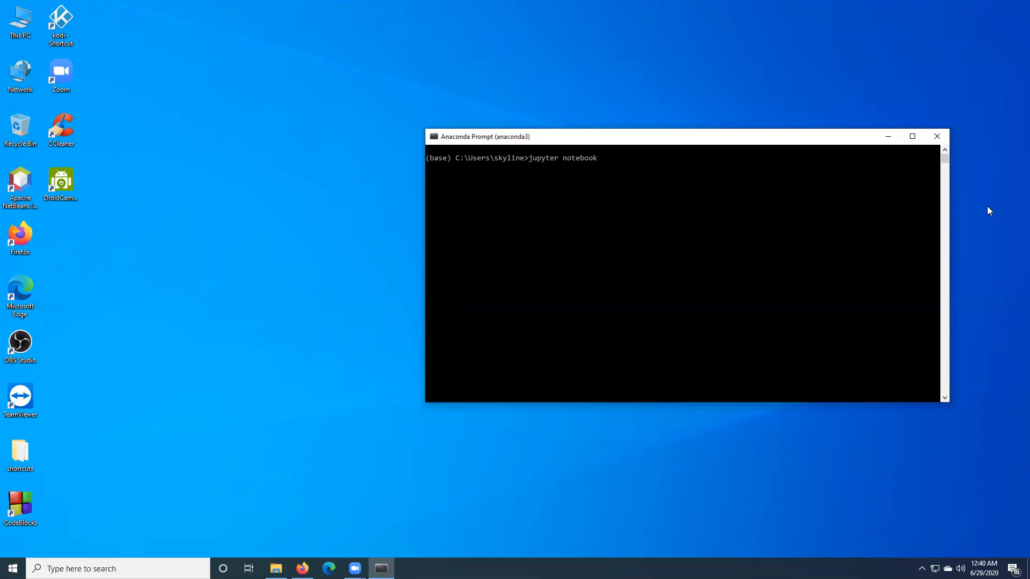
key(Return)
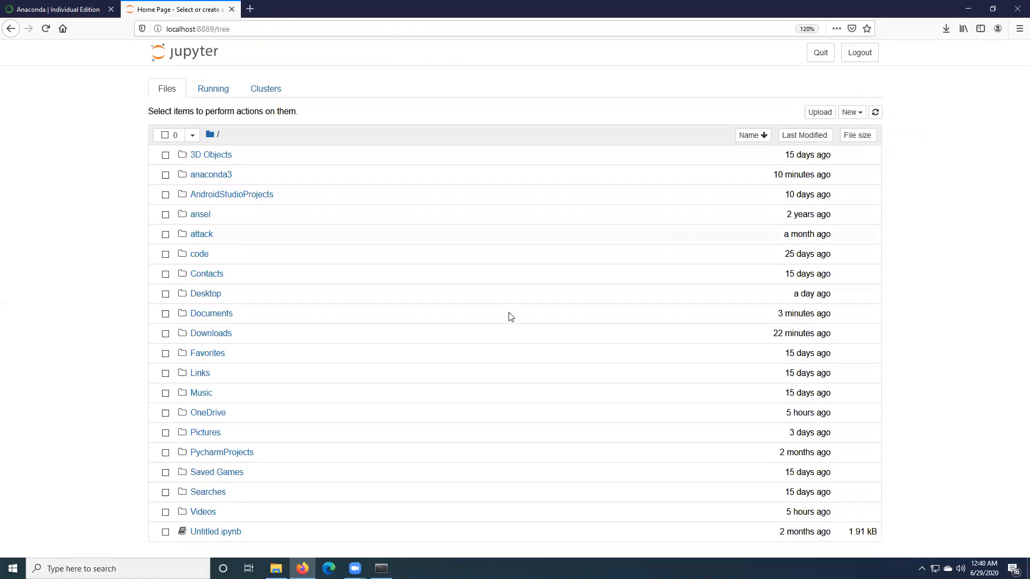
Step: Create a new Python 3 notebook, enlarge the page to 150%, and run print("Hello World") in its first cell
click(850, 113)
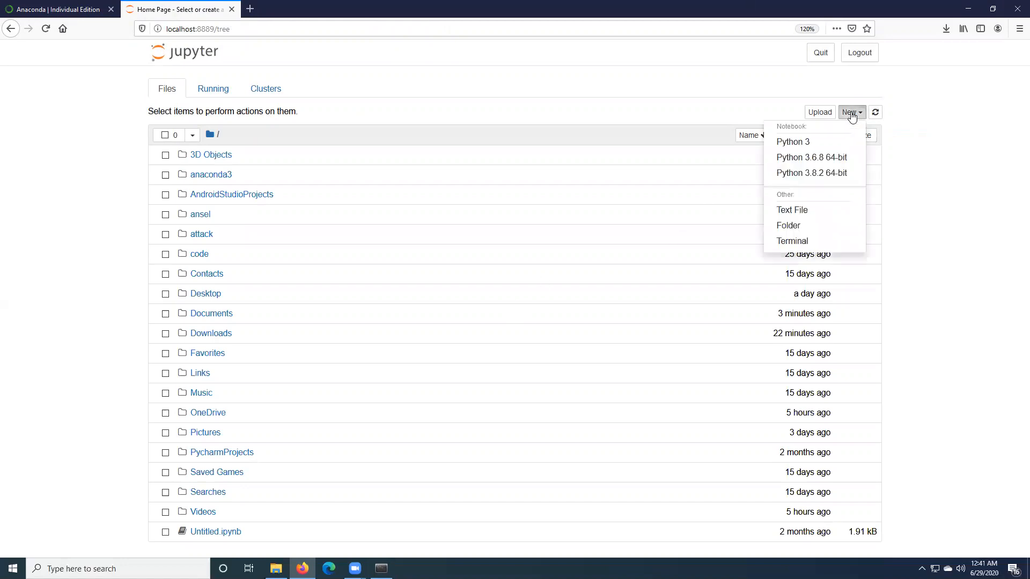
click(798, 143)
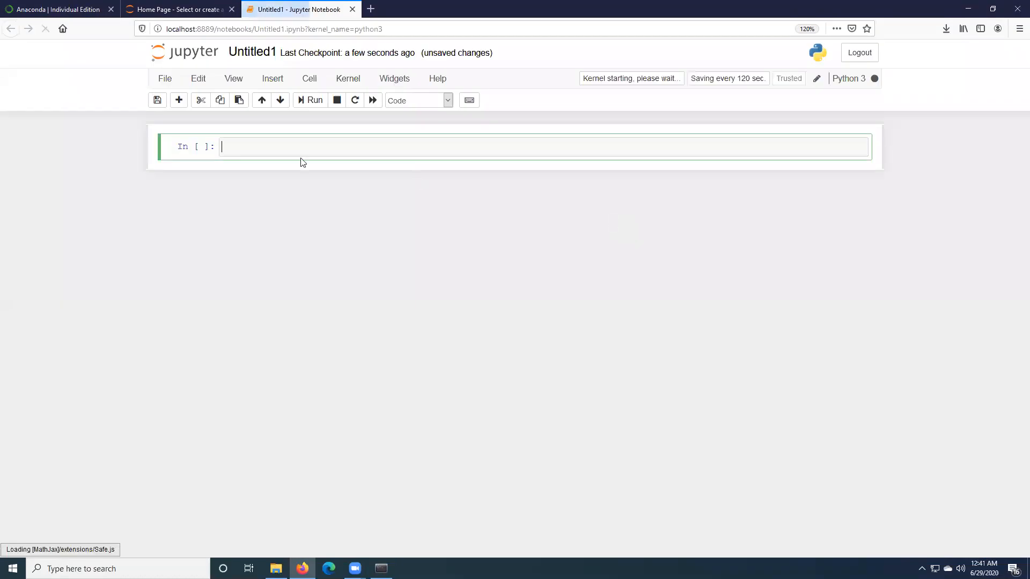
text(print)
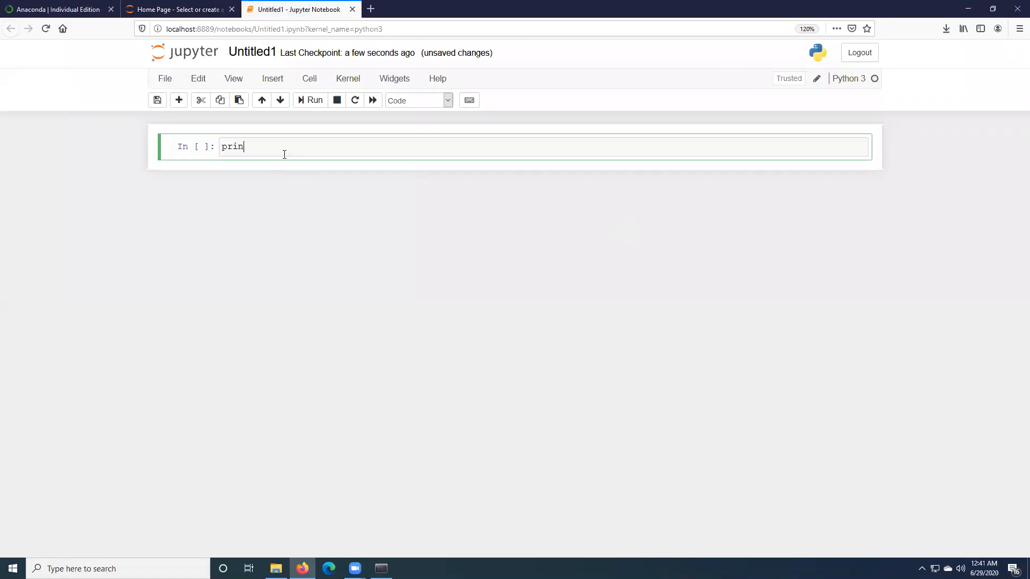
key(ctrl+plus)
key(ctrl+plus)
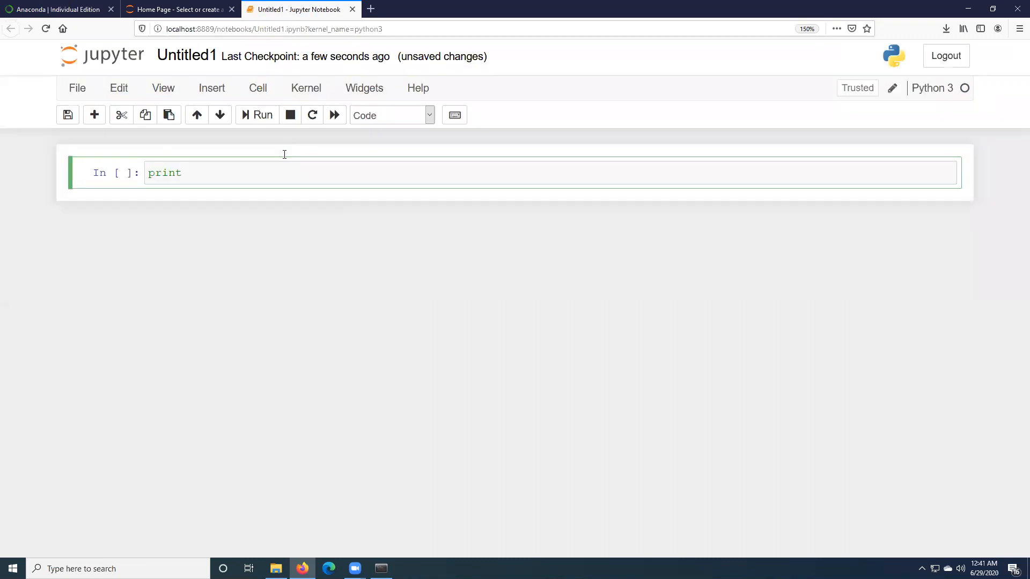
text(("Hello World)
key(shift+Return)
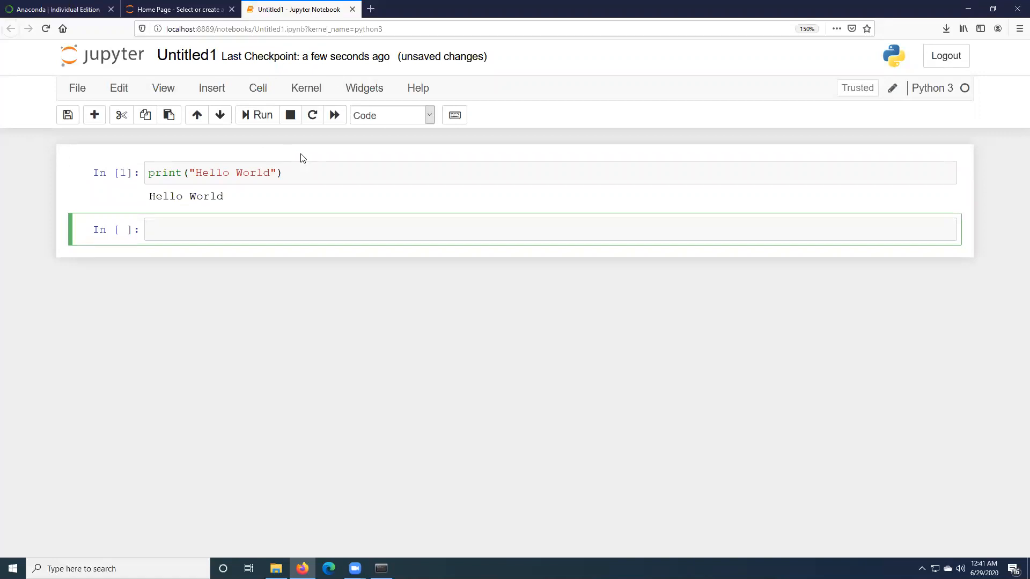
Step: Leave the notebook page without saving, close the Jupyter file browser page and minimize the browser
click(354, 10)
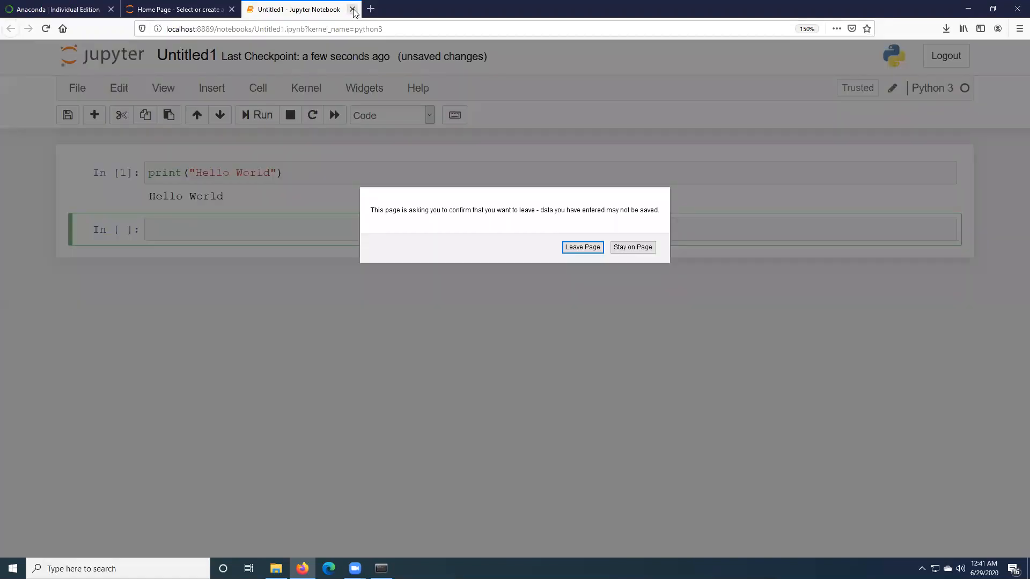
click(588, 251)
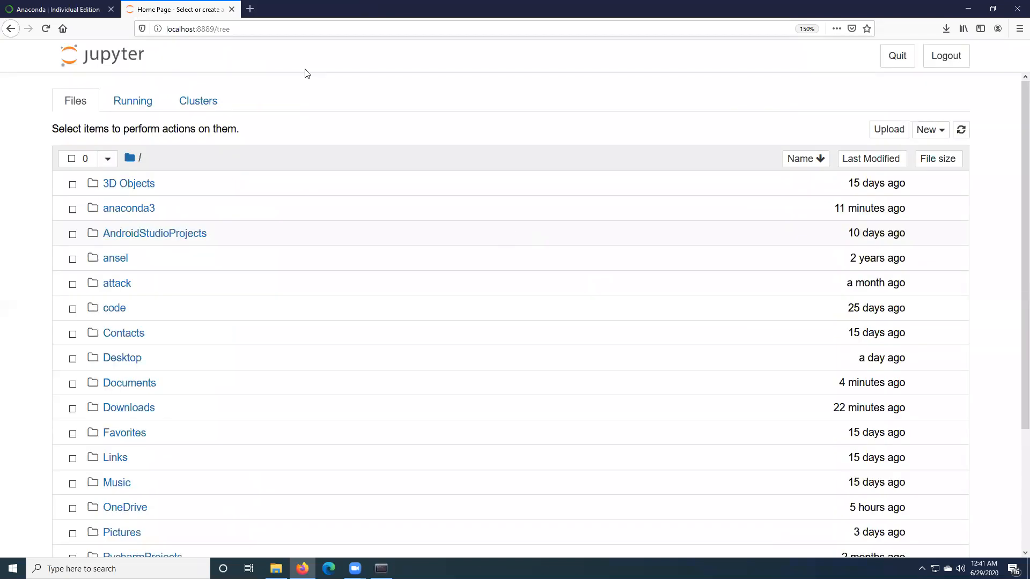
click(250, 9)
click(232, 9)
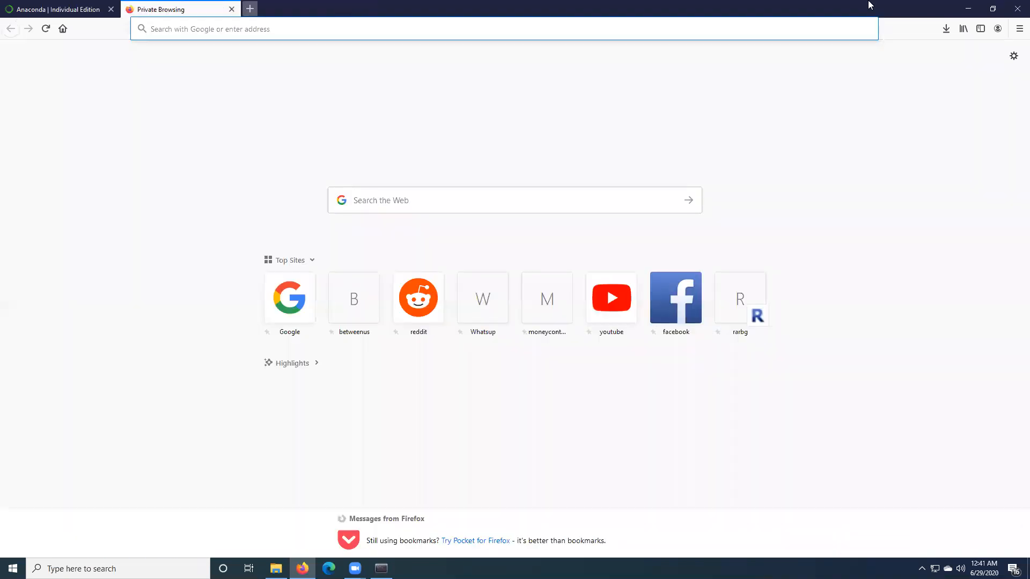
click(967, 9)
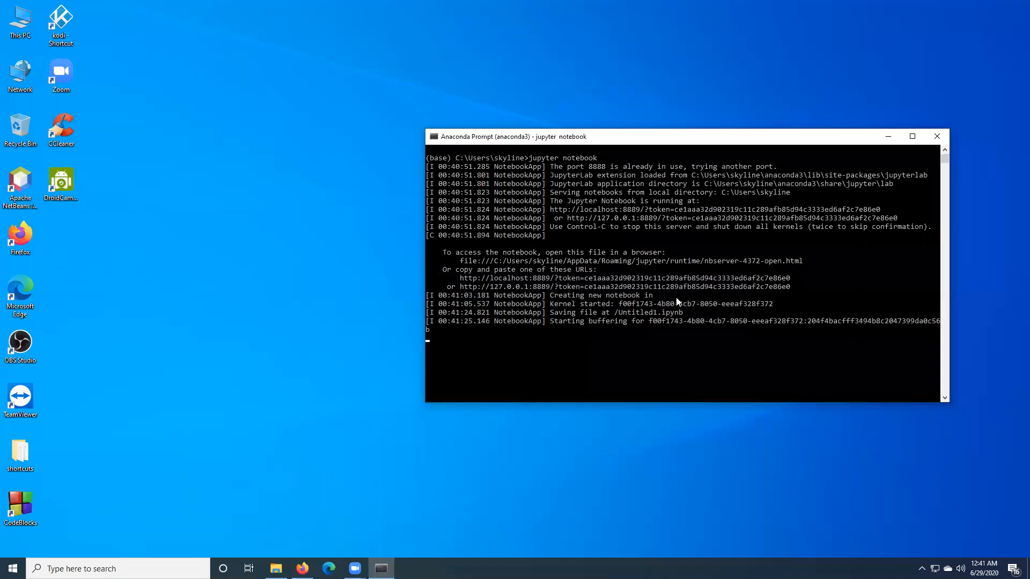
Step: Stop the running notebook server in the Anaconda Prompt and clear the console with cls
key(ctrl+c)
drag(611, 129, 420, 89)
drag(598, 97, 427, 77)
click(552, 244)
text(cls)
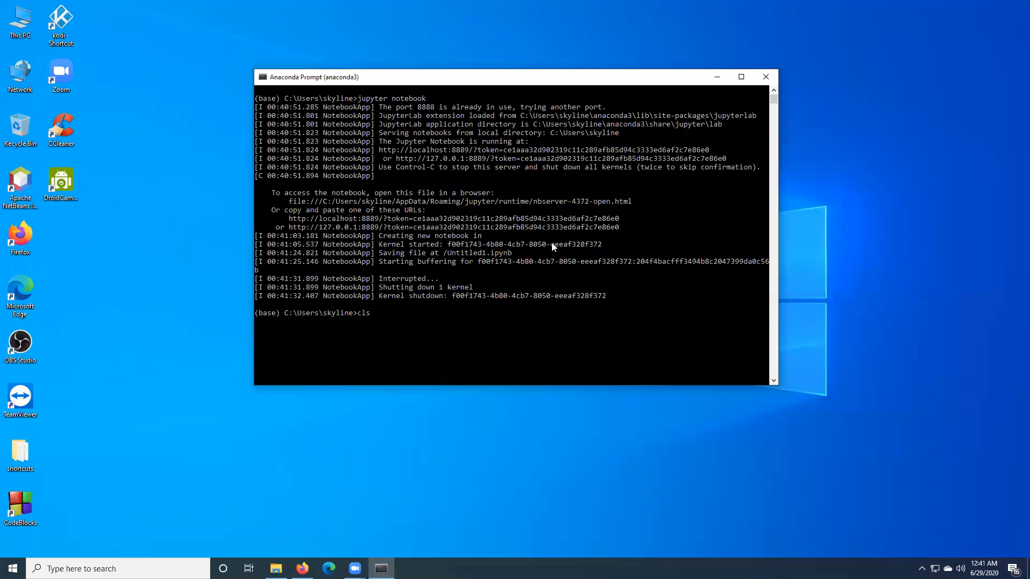
key(Return)
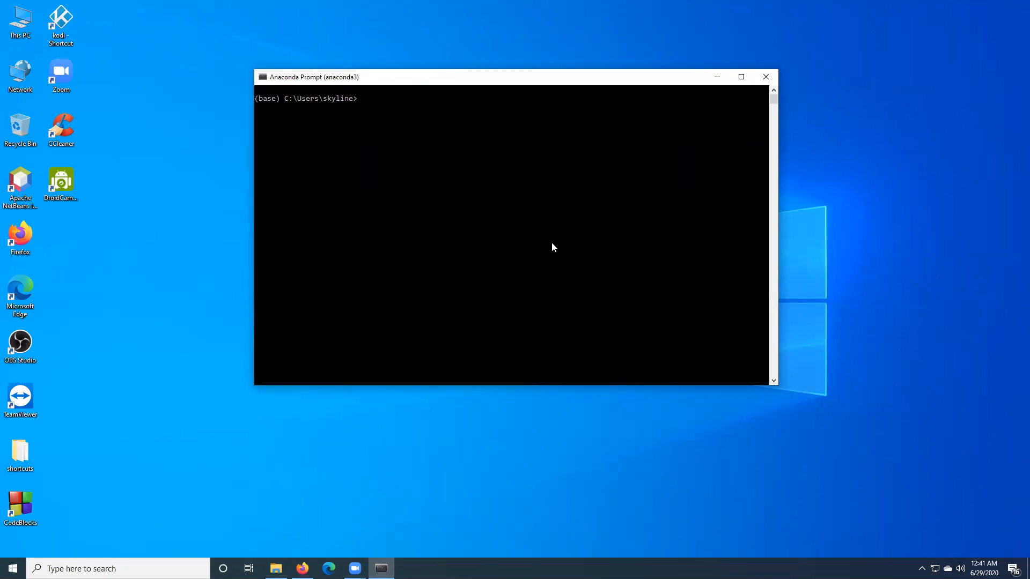
Step: Run conda list to review the installed packages and their versions, and close the Anaconda Prompt
text(conda list)
key(Return)
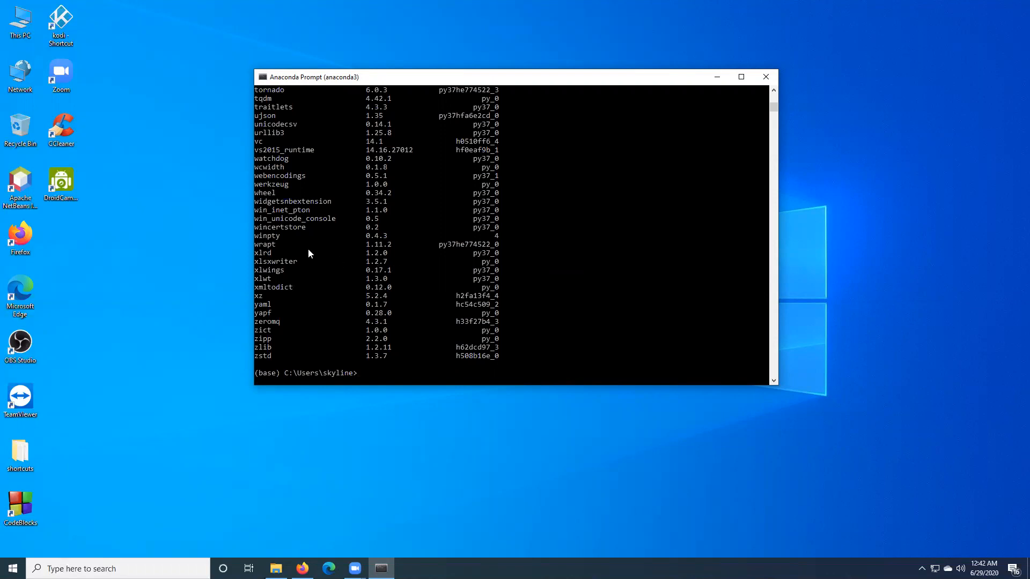
scroll(308, 254, up, 17)
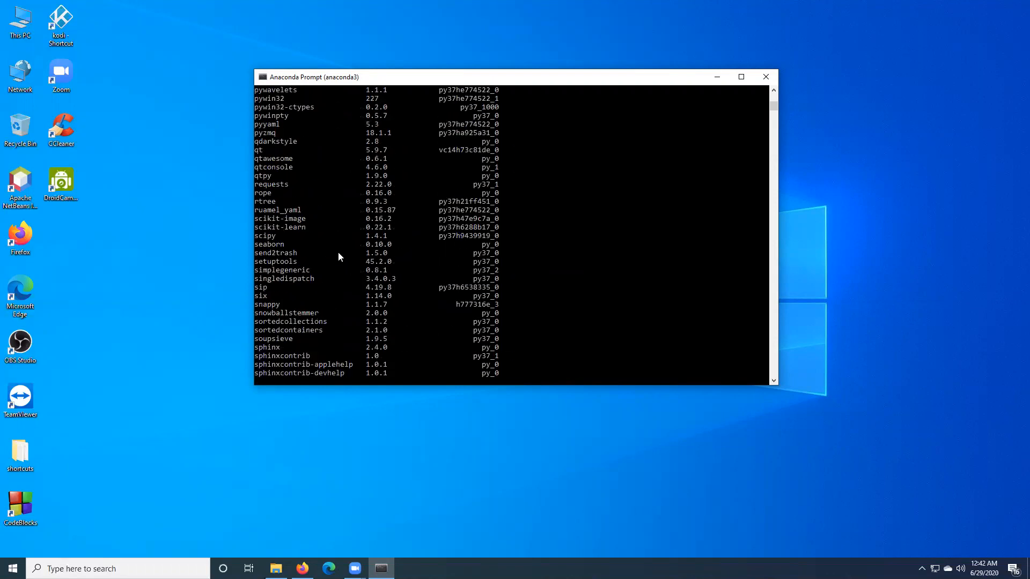
scroll(383, 229, up, 20)
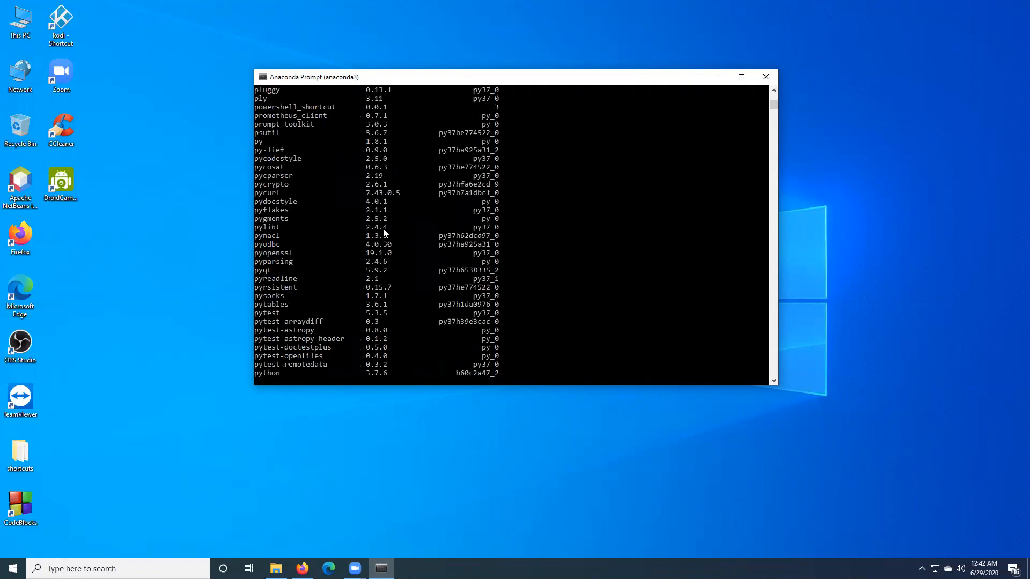
scroll(383, 230, up, 13)
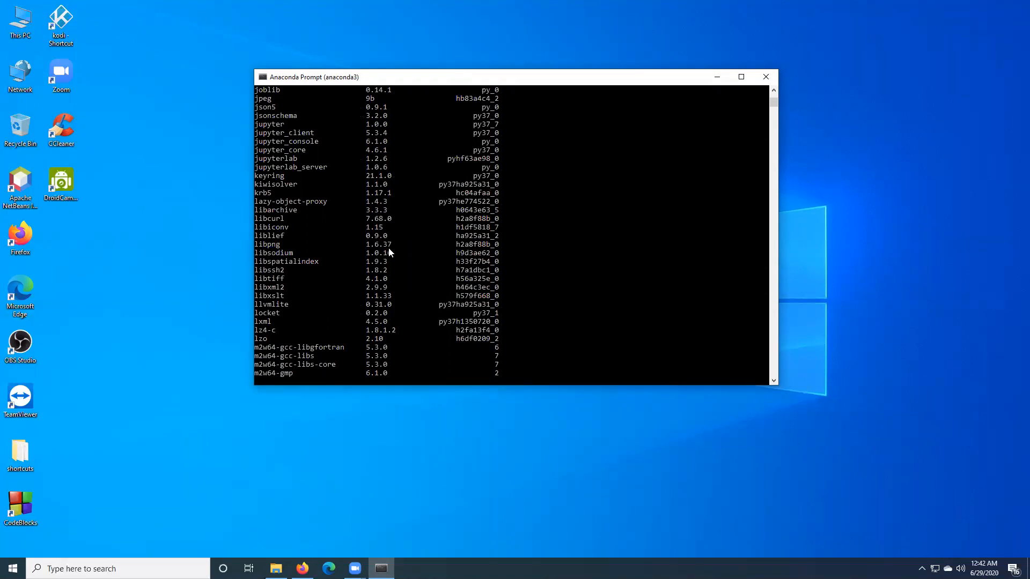
scroll(384, 253, down, 16)
scroll(479, 229, down, 12)
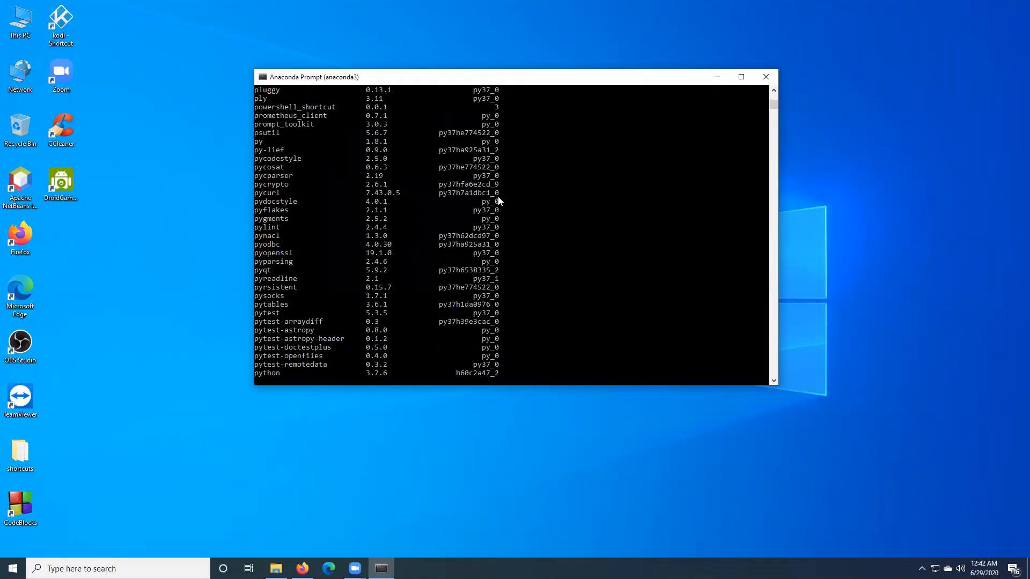
scroll(424, 242, down, 18)
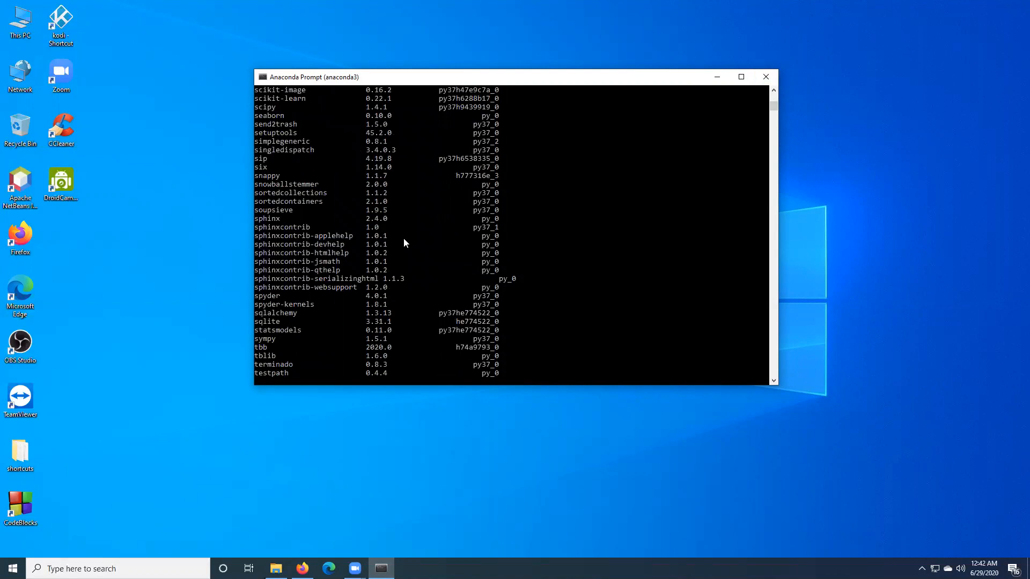
click(767, 79)
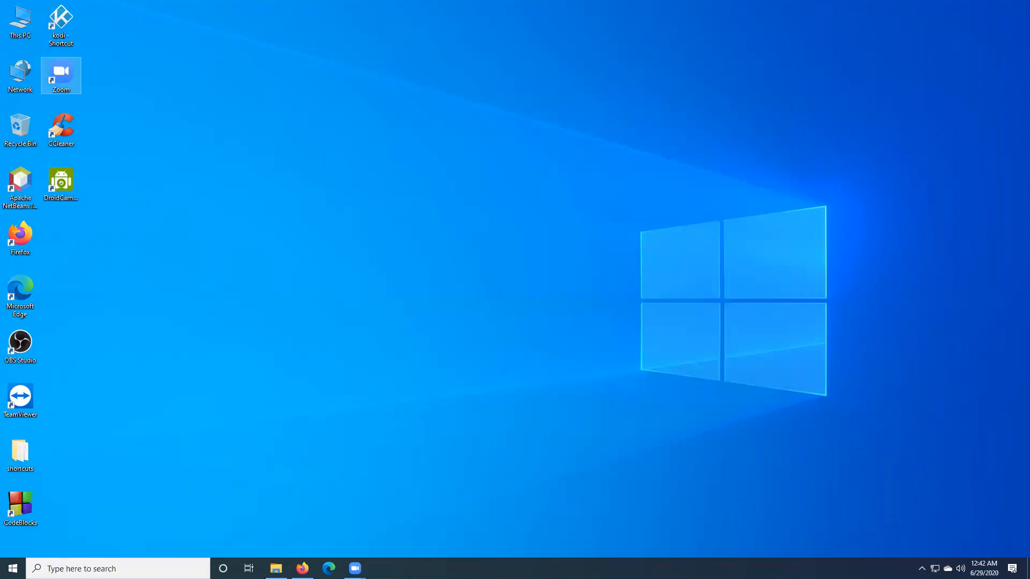